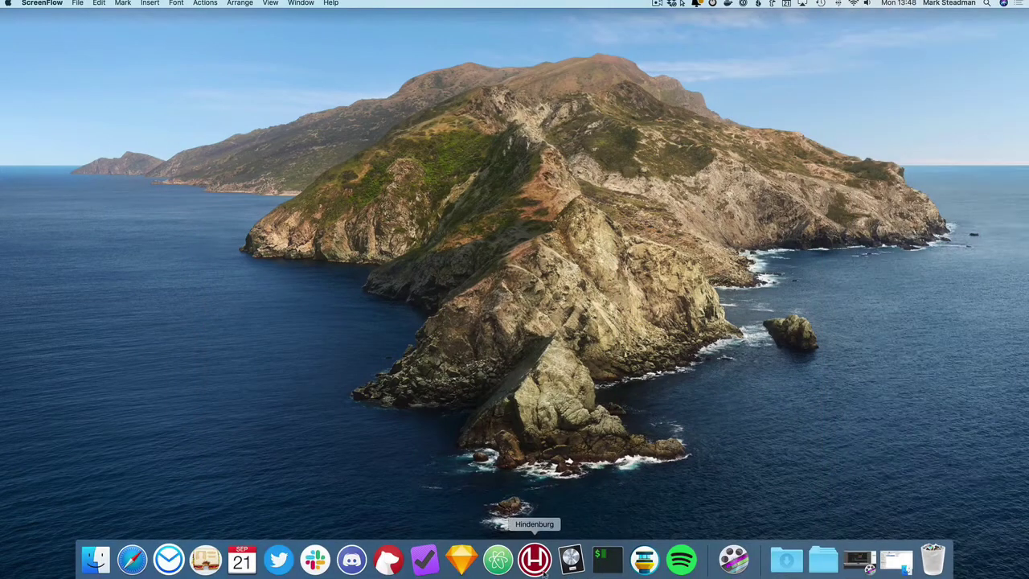
# Launch Hindenburg with an empty project, zoom out, and rename the Speak track 'Intro & Outro'.
pyautogui.click(544, 570)
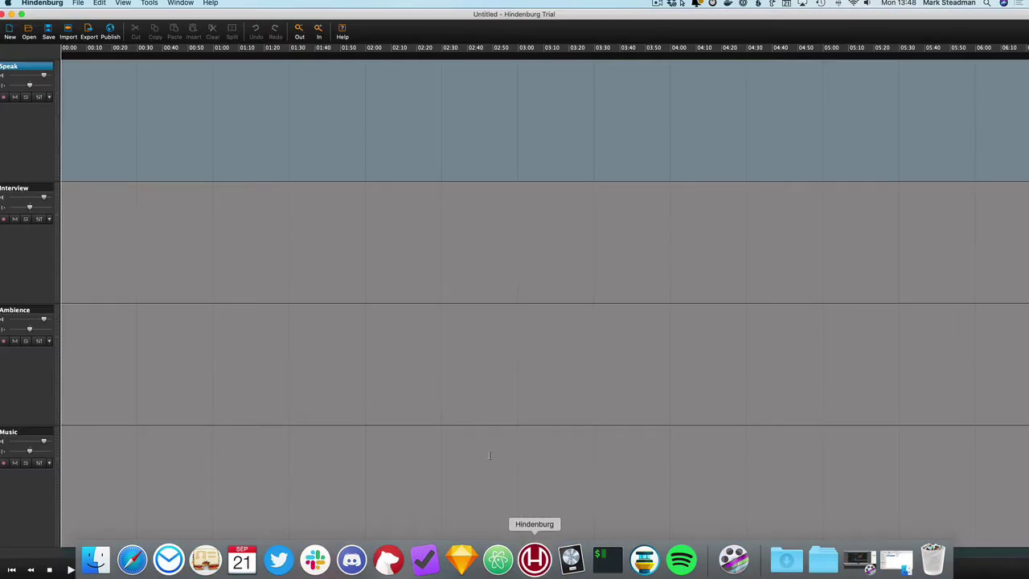
pyautogui.press('super+minus')
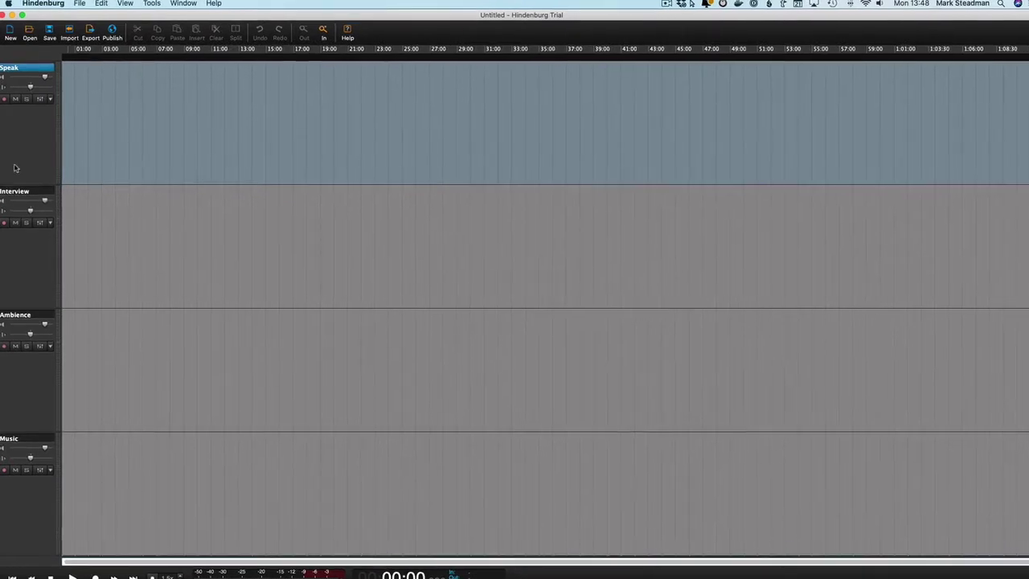
pyautogui.doubleClick(18, 76)
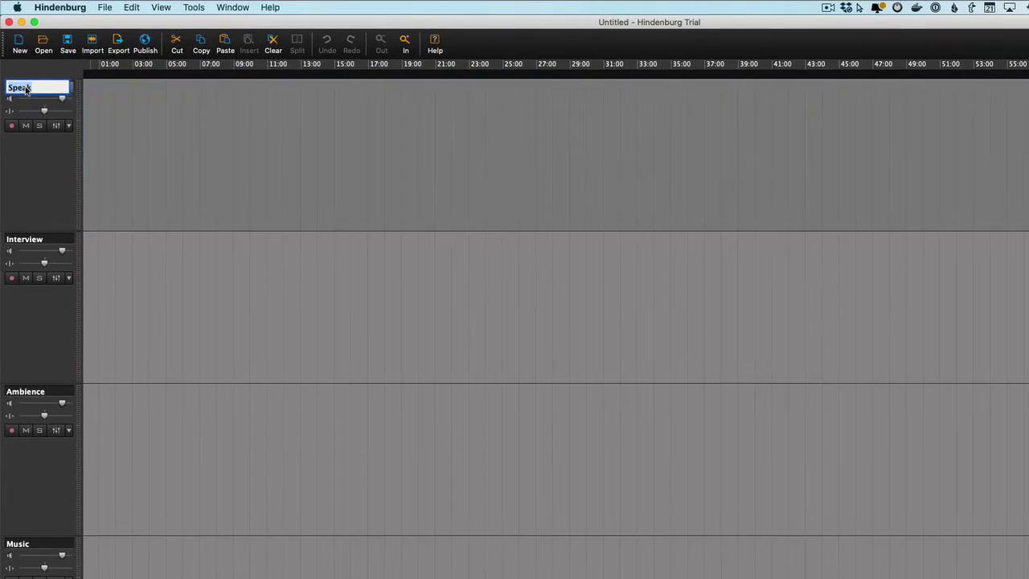
pyautogui.write('Intro & Outro')
pyautogui.press('Return')
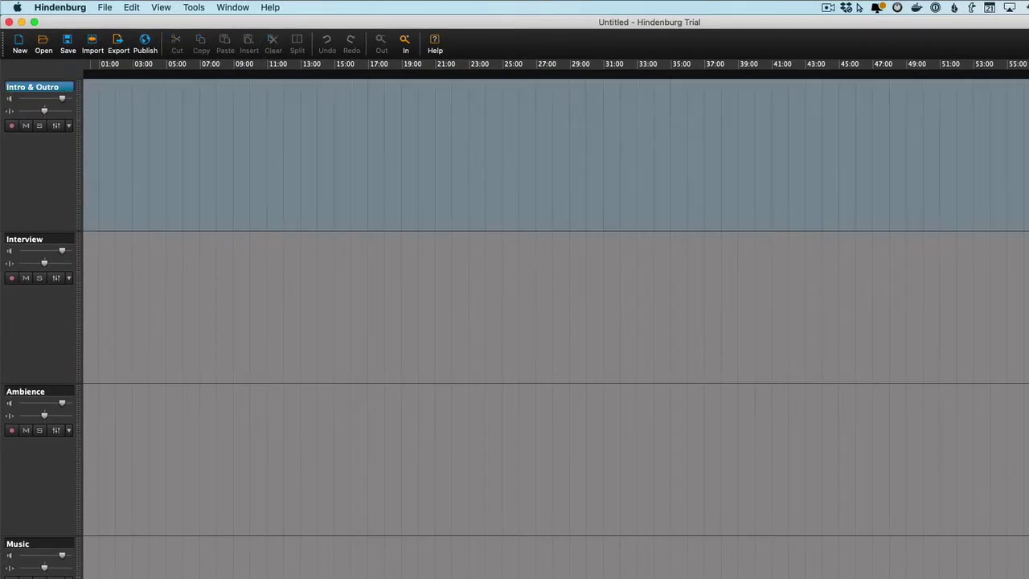
# Rename the Interview and Ambience tracks to the two callers' names.
pyautogui.doubleClick(34, 242)
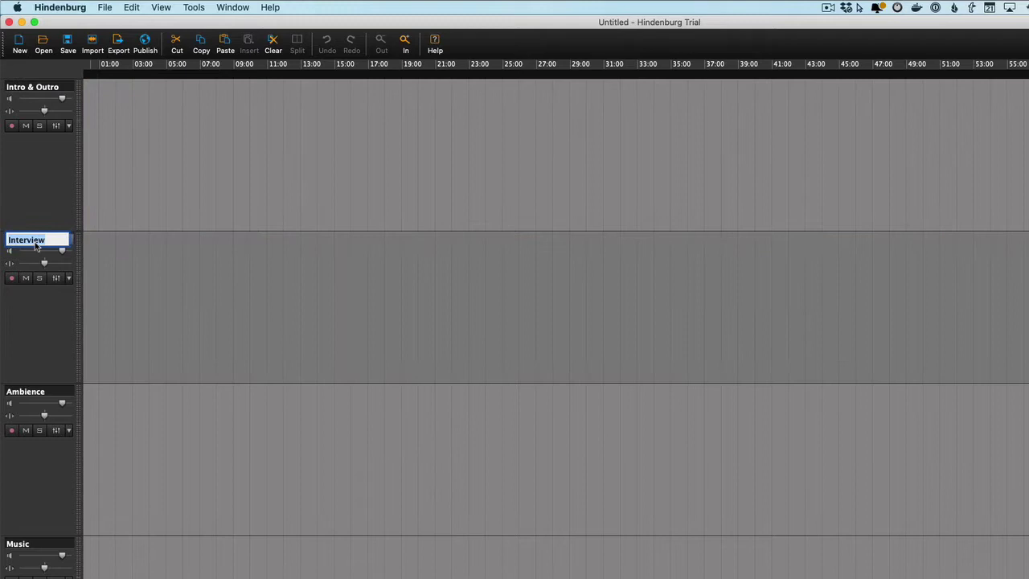
pyautogui.write('Peter')
pyautogui.press('Return')
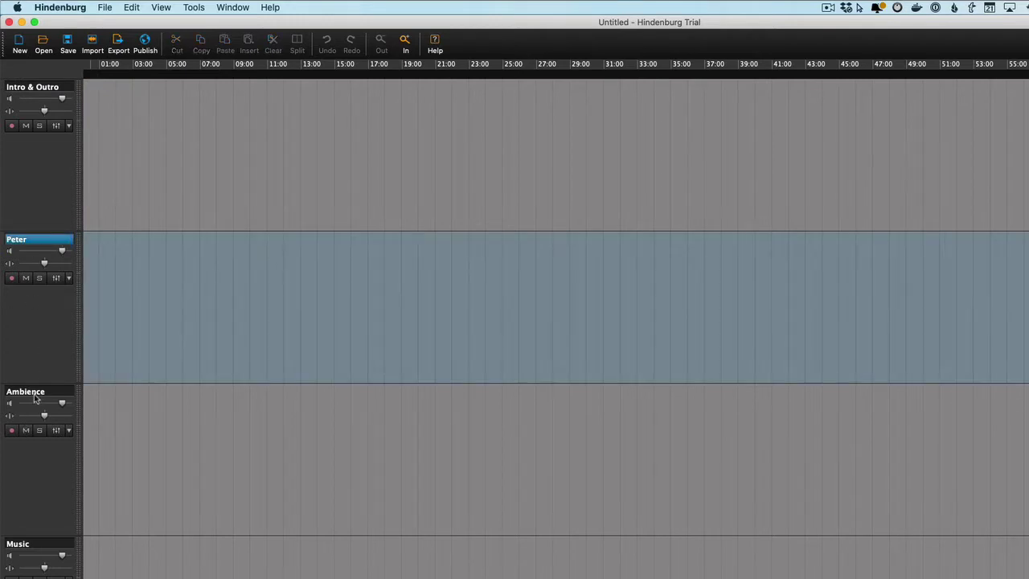
pyautogui.doubleClick(35, 393)
pyautogui.write('A')
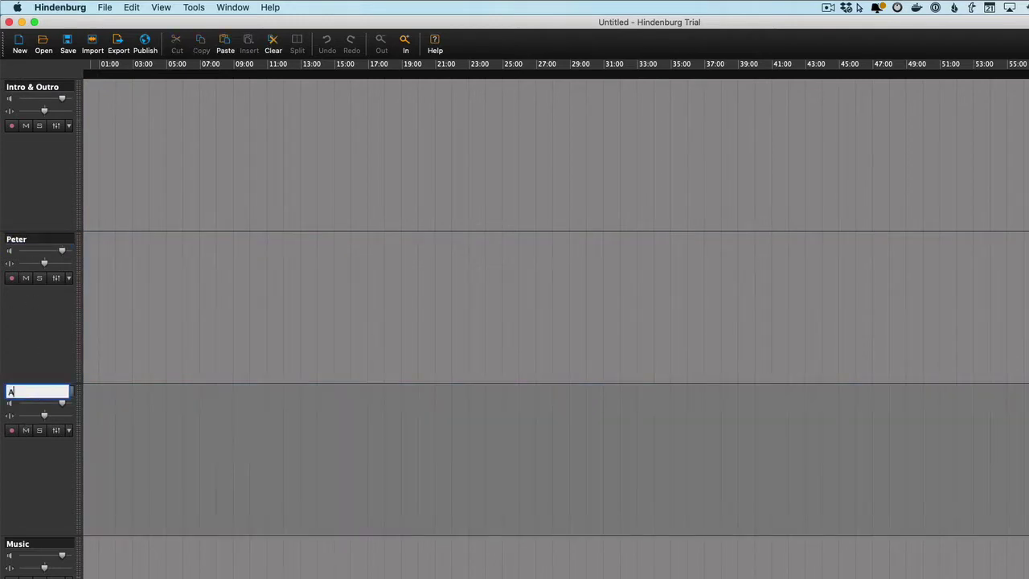
pyautogui.write('manda')
pyautogui.press('Return')
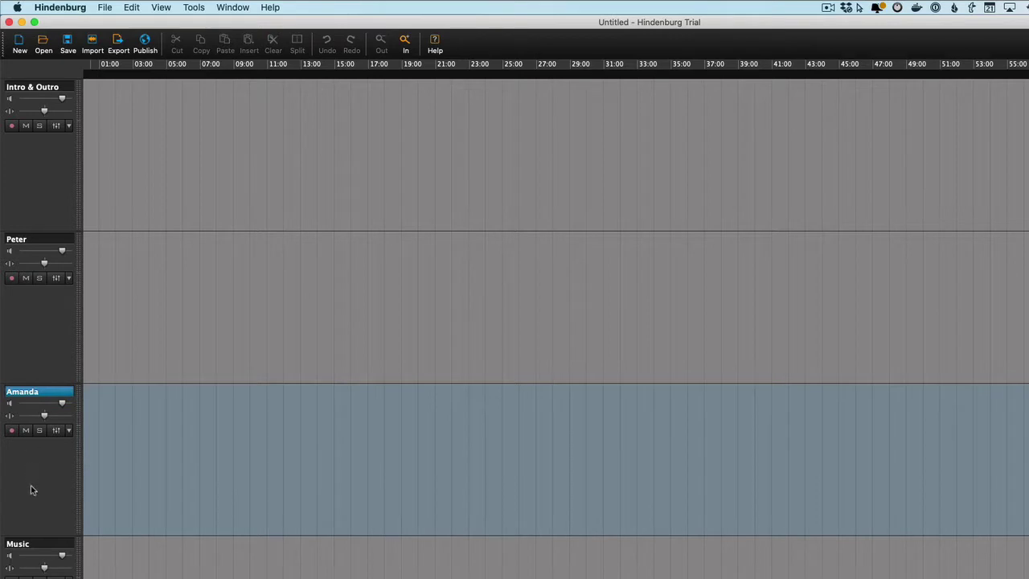
# Keep the Music track's name unchanged and switch over to Finder.
pyautogui.click(35, 547)
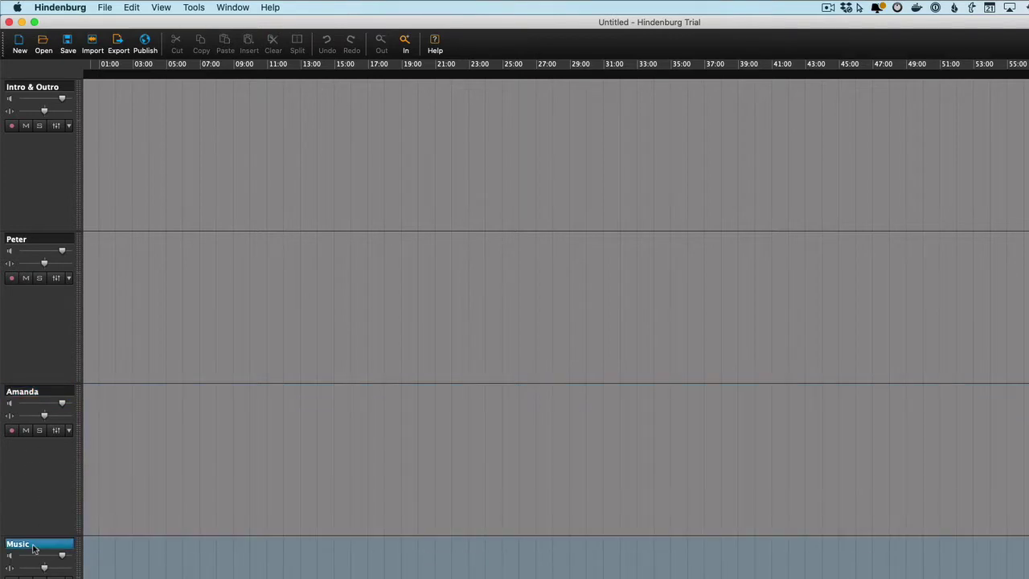
pyautogui.doubleClick(34, 546)
pyautogui.press('Return')
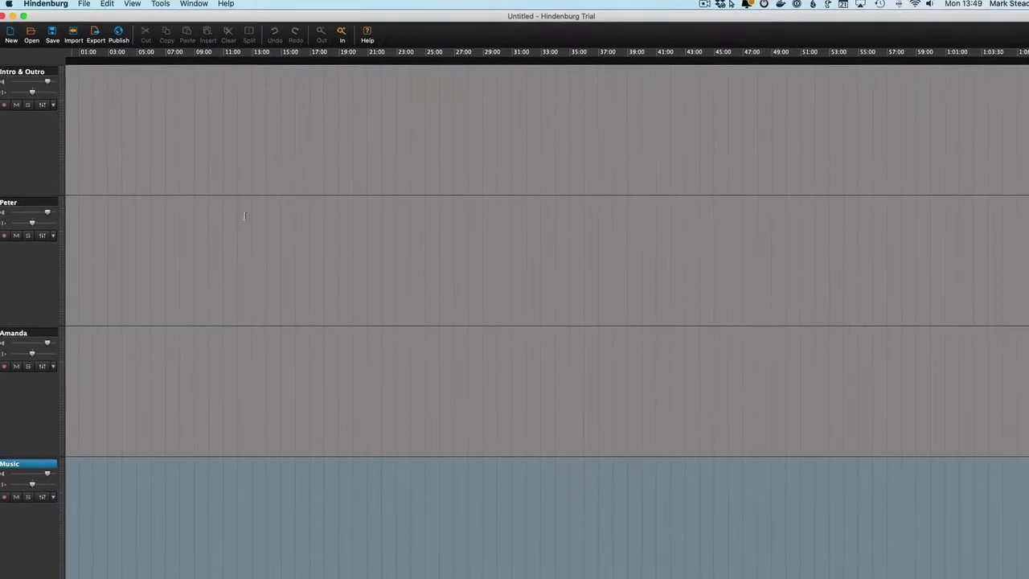
pyautogui.press('super+Tab')
pyautogui.press('super+Tab')
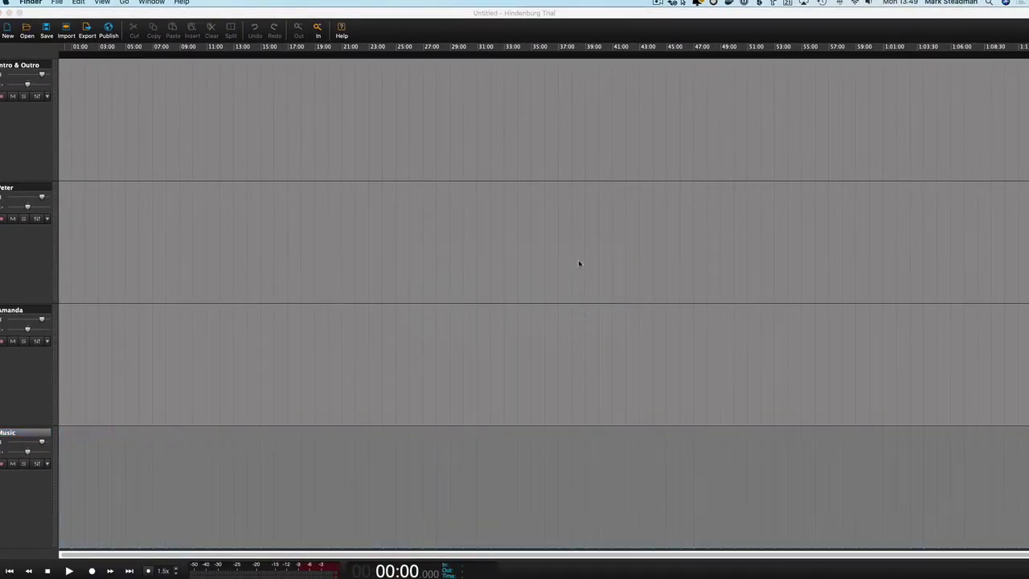
# Bring the New episode folder forward and drag Intro.wav onto the Intro & Outro track.
pyautogui.click(899, 561)
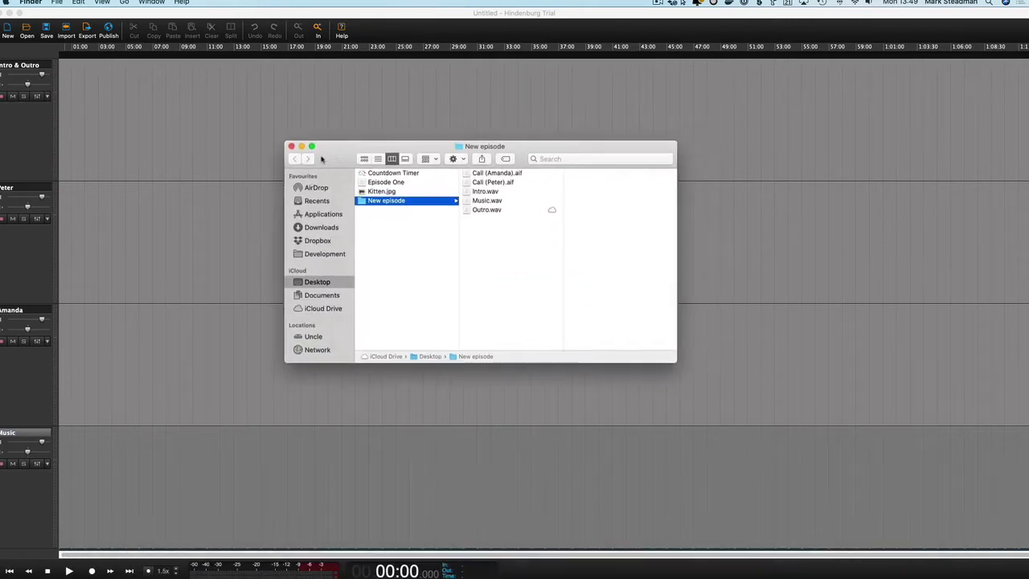
pyautogui.moveTo(322, 159); pyautogui.dragTo(179, 178)
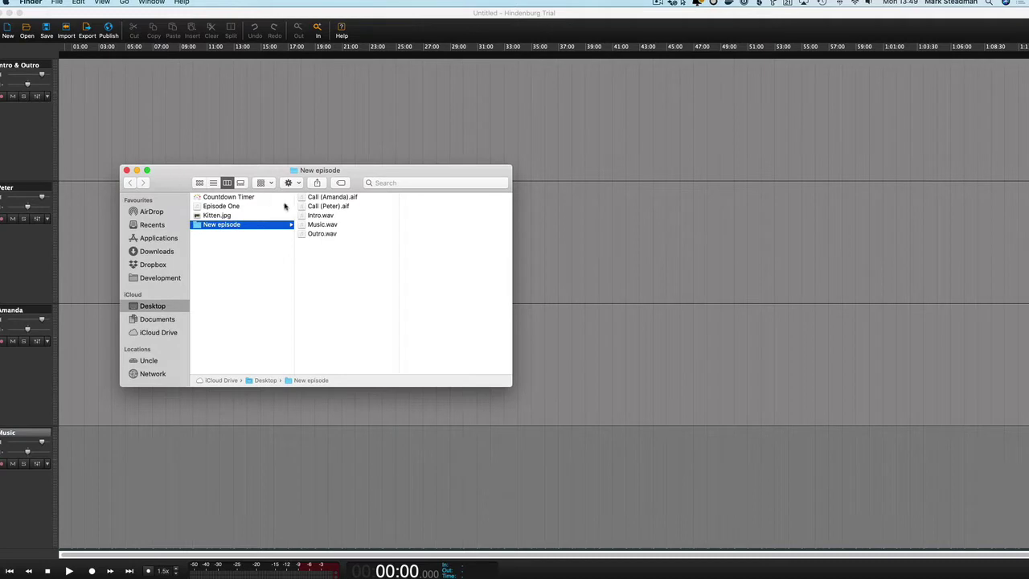
pyautogui.moveTo(332, 221); pyautogui.dragTo(64, 122)
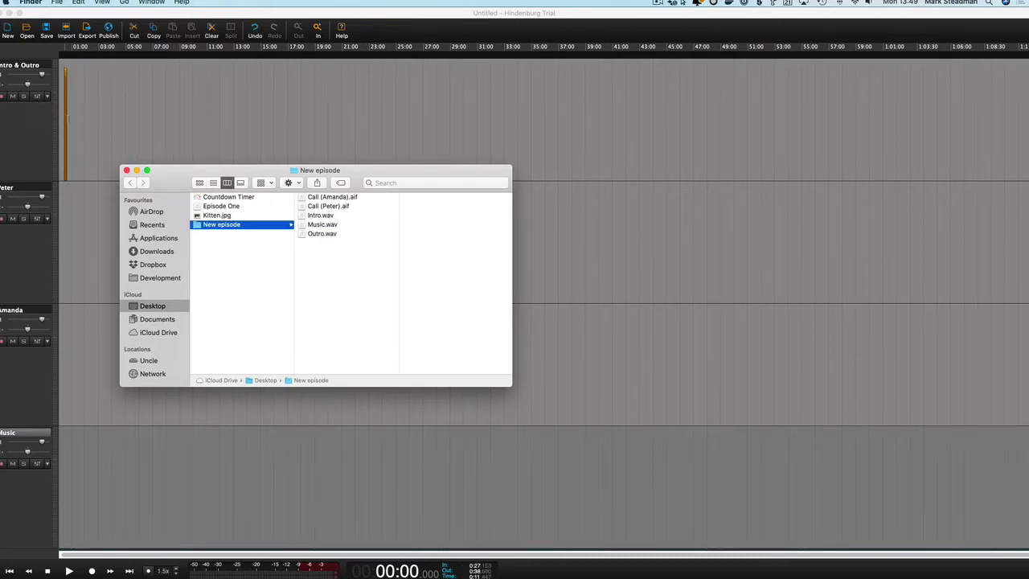
# Move the Intro clip to 00:00 and zoom the timeline out to about three minutes.
pyautogui.click(76, 119)
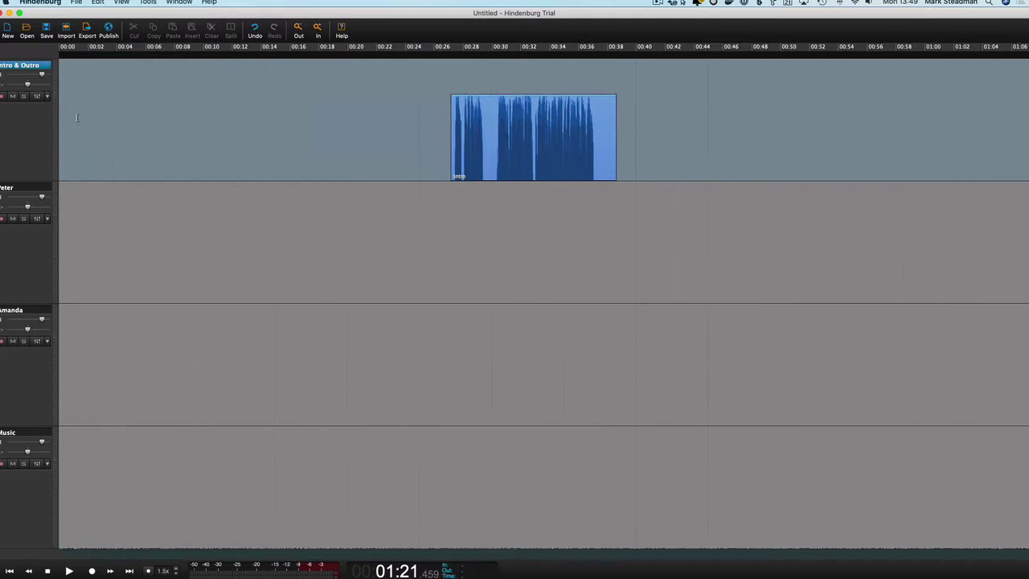
pyautogui.moveTo(513, 130); pyautogui.dragTo(109, 143)
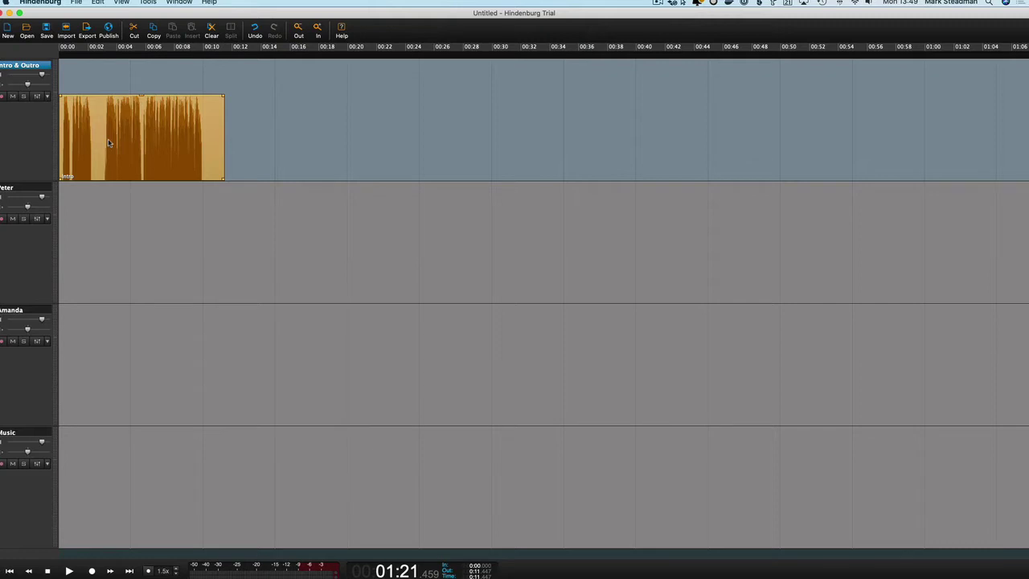
pyautogui.press('super+minus')
pyautogui.press('super+plus')
pyautogui.press('super+minus')
pyautogui.scroll(3, 173, 97)
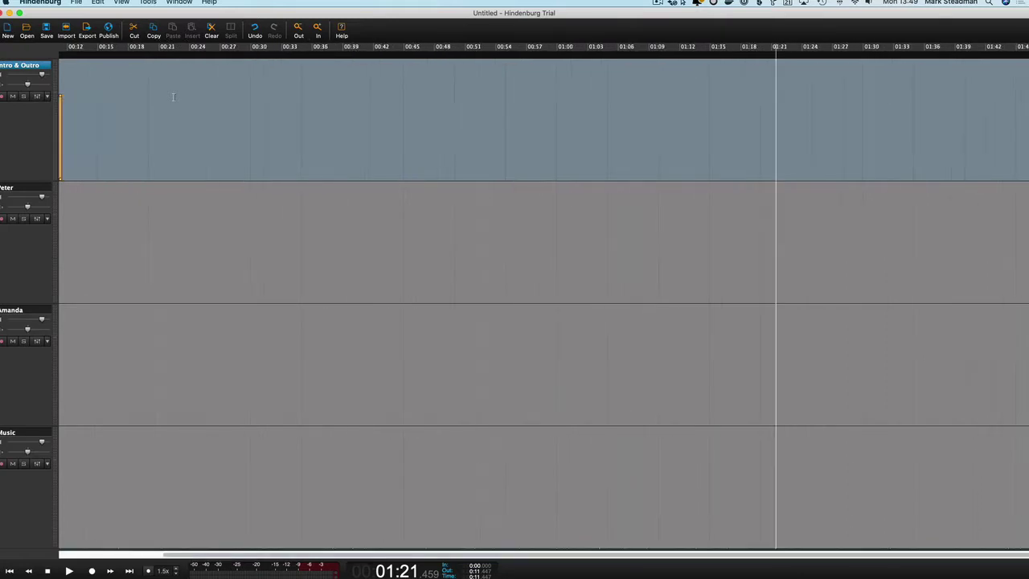
pyautogui.hscroll(-3, 173, 96)
pyautogui.scroll(-2, 173, 97)
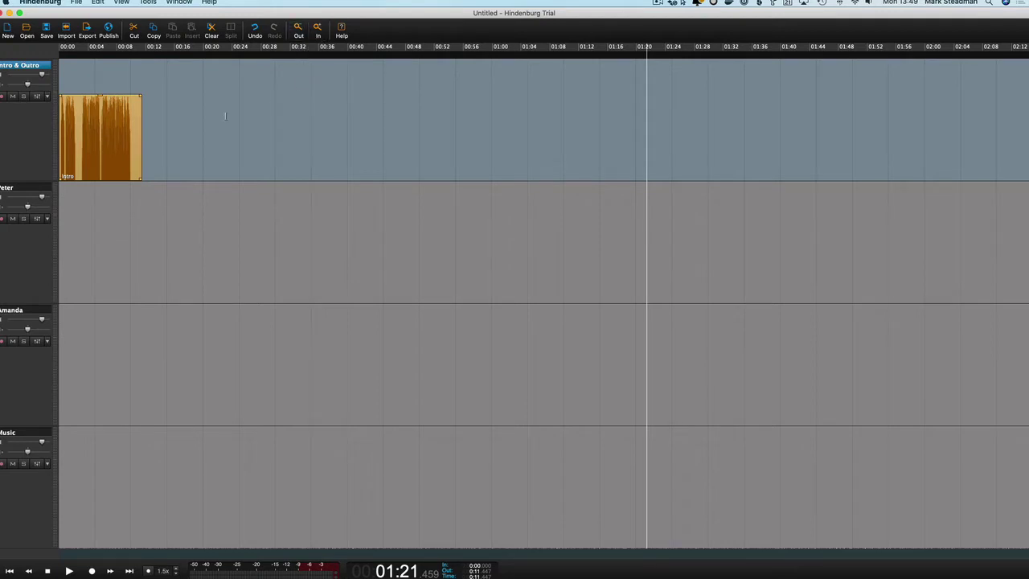
pyautogui.press('super+Tab')
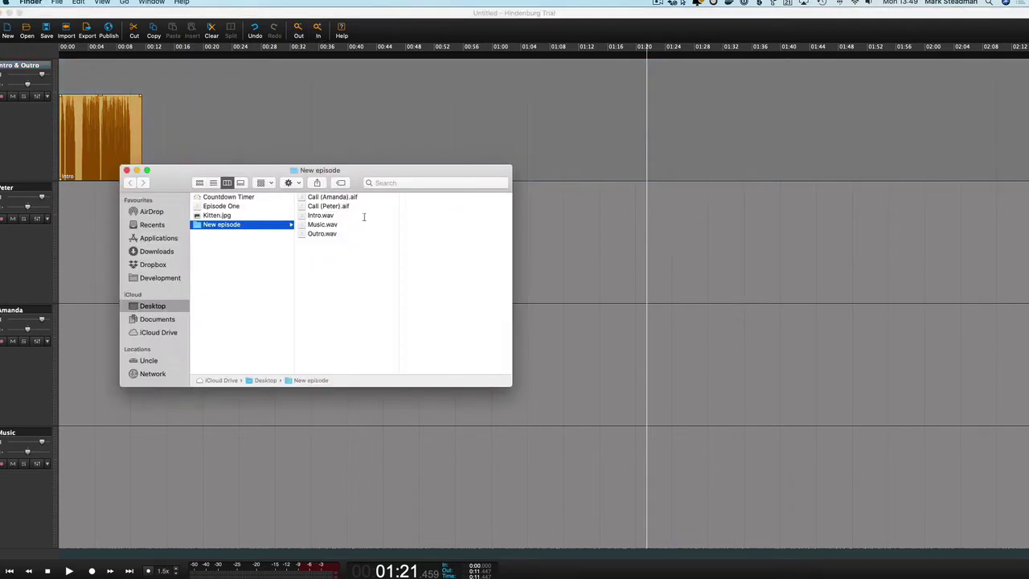
# Place Outro.wav near 01:20 on the Intro & Outro track and each call recording on its caller's track.
pyautogui.moveTo(321, 232); pyautogui.dragTo(646, 120)
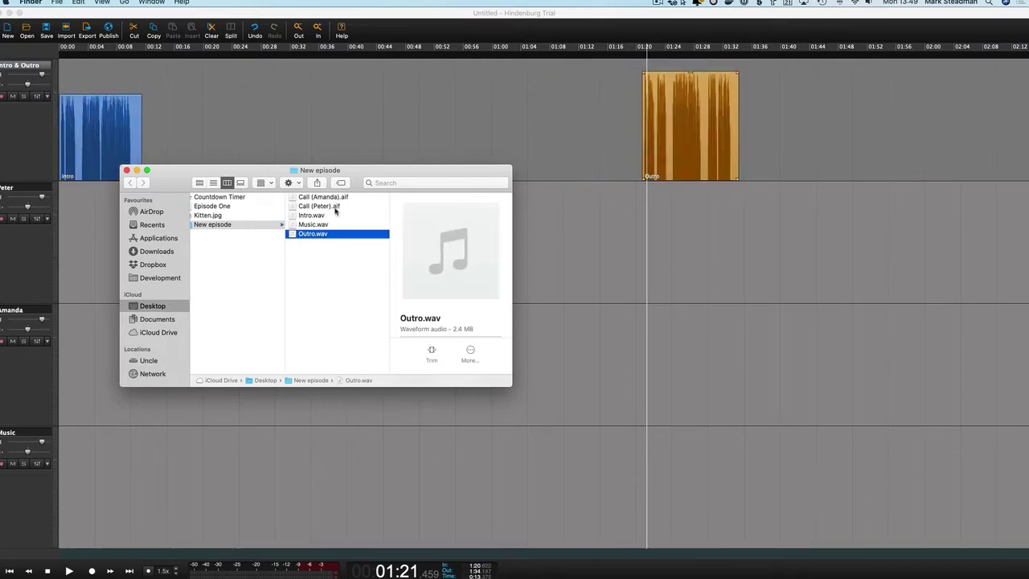
pyautogui.moveTo(334, 208); pyautogui.dragTo(94, 239)
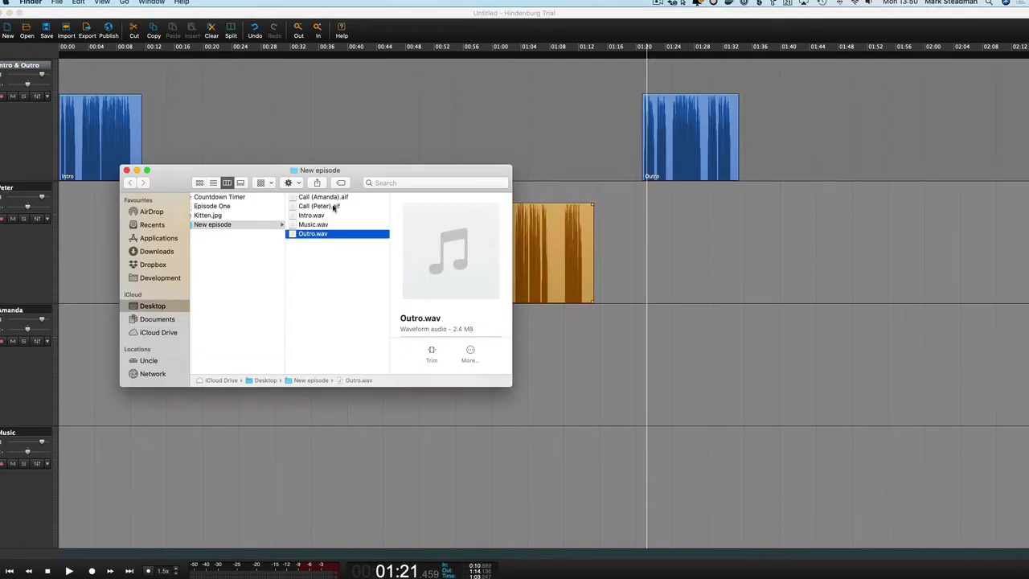
pyautogui.moveTo(335, 198); pyautogui.dragTo(139, 362)
# Shift both call clips earlier so they start around 00:10, right after the intro.
pyautogui.scroll(5, 136, 357)
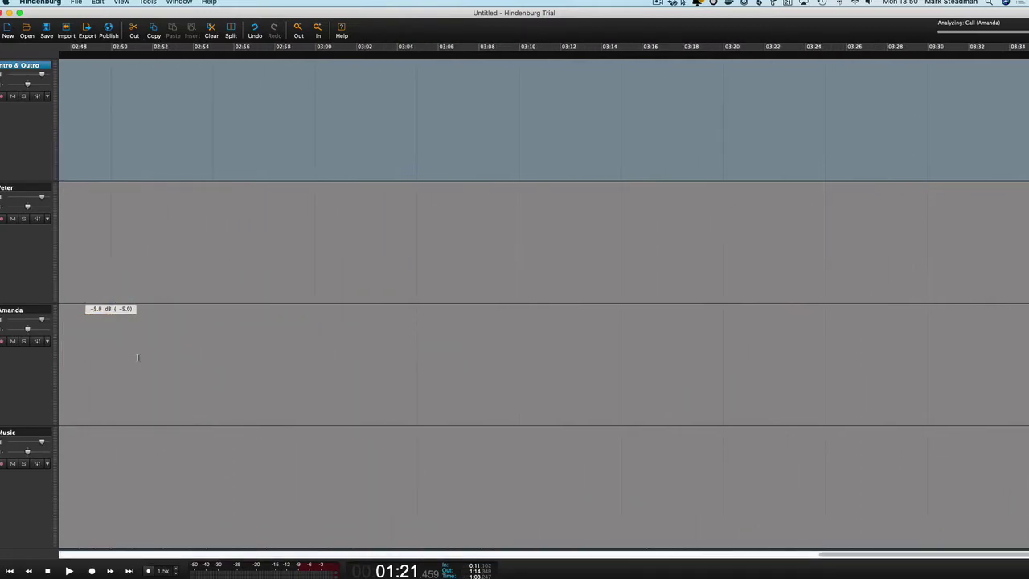
pyautogui.hscroll(-10, 152, 358)
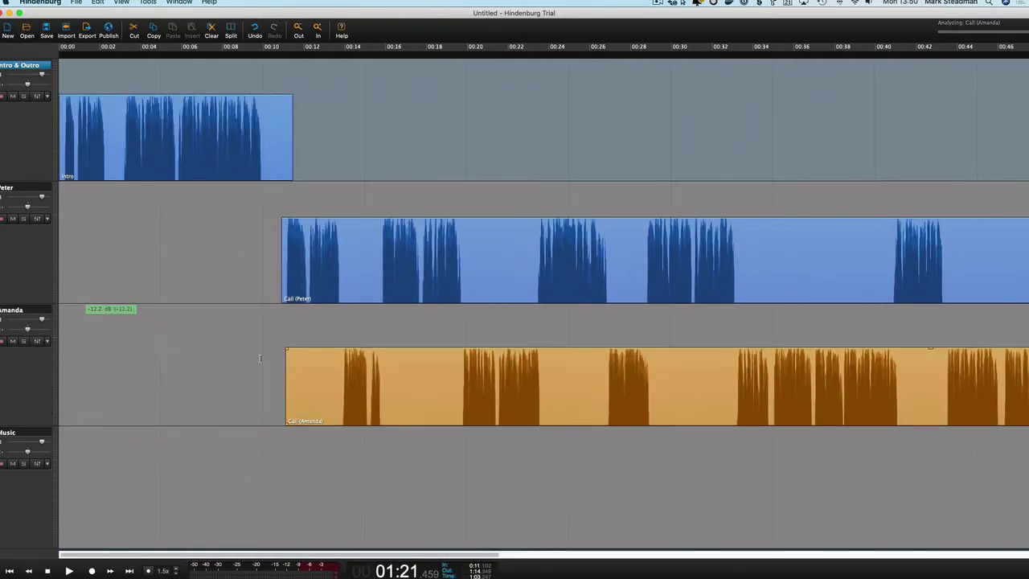
pyautogui.click(273, 317)
pyautogui.scroll(5, 272, 317)
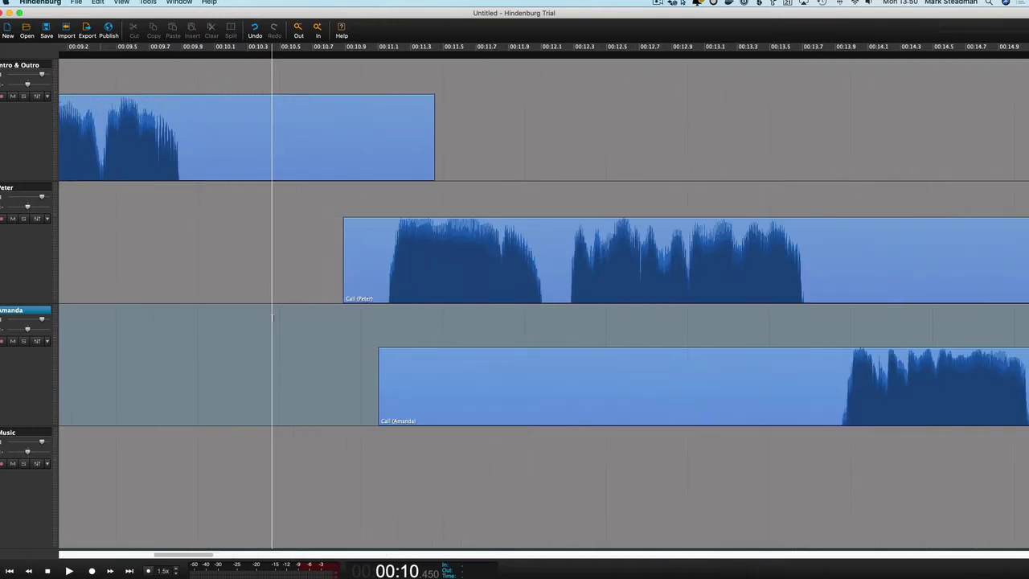
pyautogui.moveTo(476, 406)
pyautogui.mouseDown()
pyautogui.moveTo(461, 397)
pyautogui.moveTo(472, 396)
pyautogui.mouseUp()
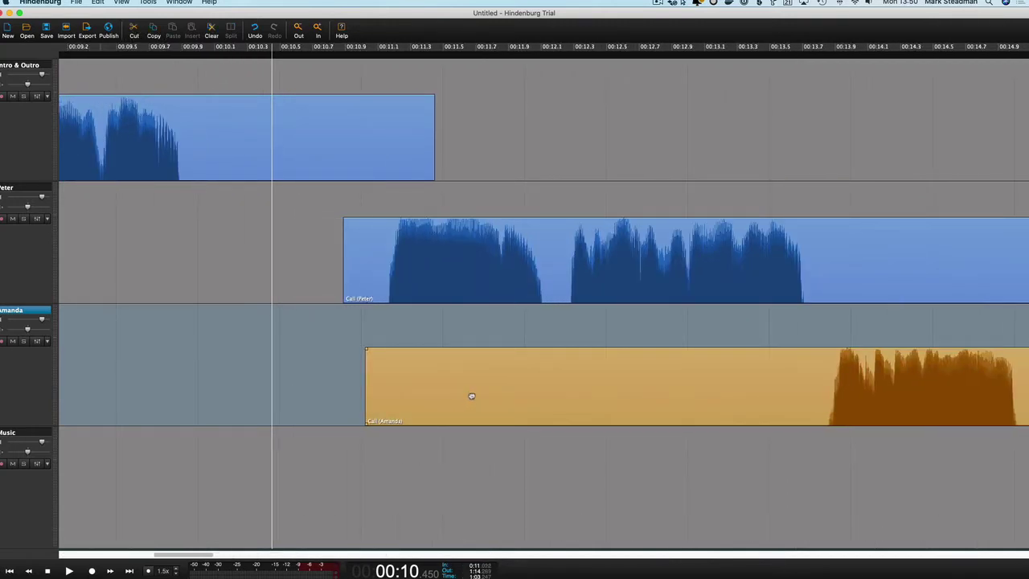
pyautogui.keyDown('shift'); pyautogui.click(410, 256); pyautogui.keyUp('shift')
pyautogui.moveTo(437, 246); pyautogui.dragTo(319, 246)
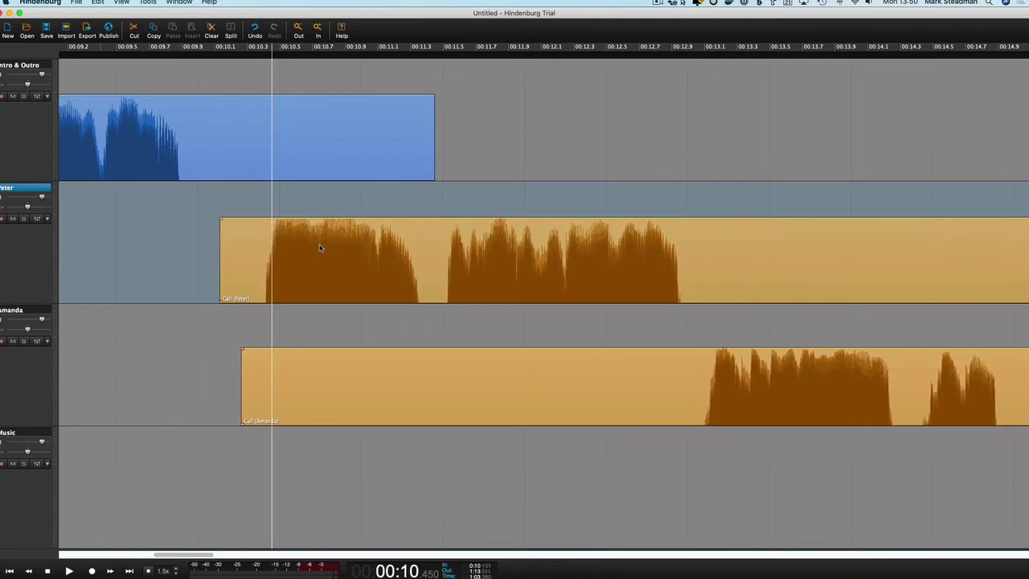
# Move the Outro clip left so it follows the calls.
pyautogui.scroll(-5, 319, 248)
pyautogui.hscroll(10, 667, 170)
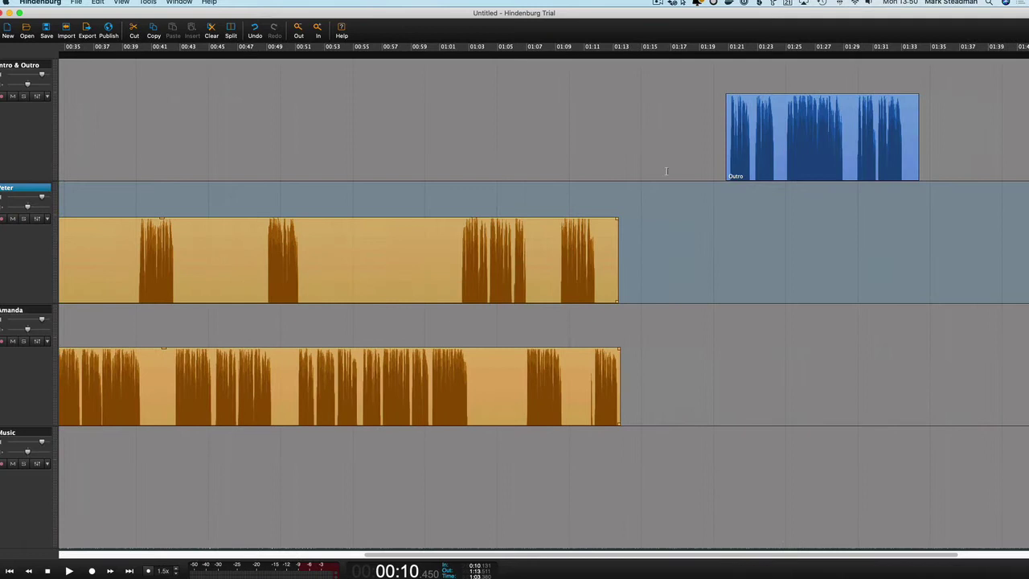
pyautogui.moveTo(802, 129); pyautogui.dragTo(704, 132)
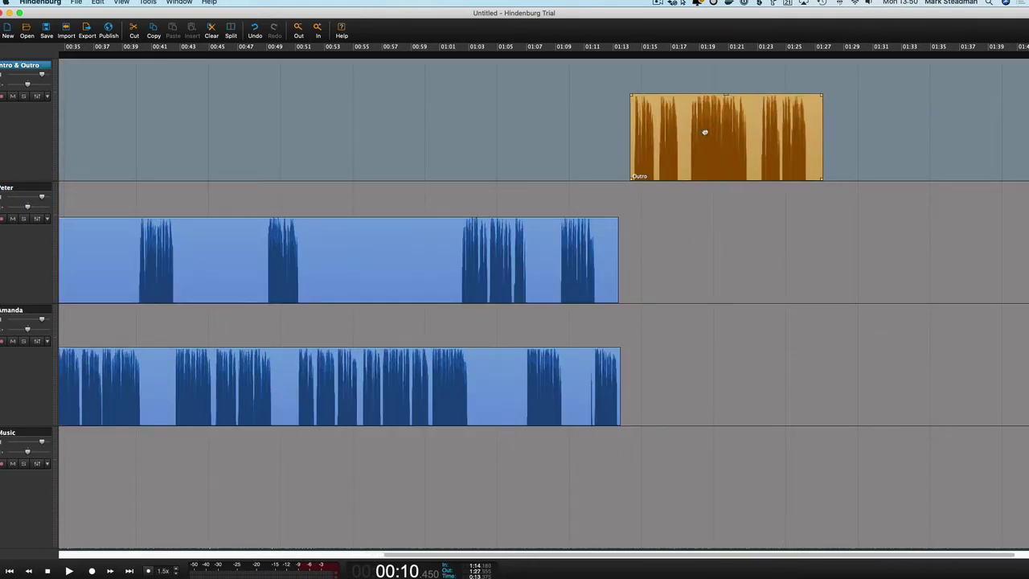
pyautogui.hscroll(-10, 705, 134)
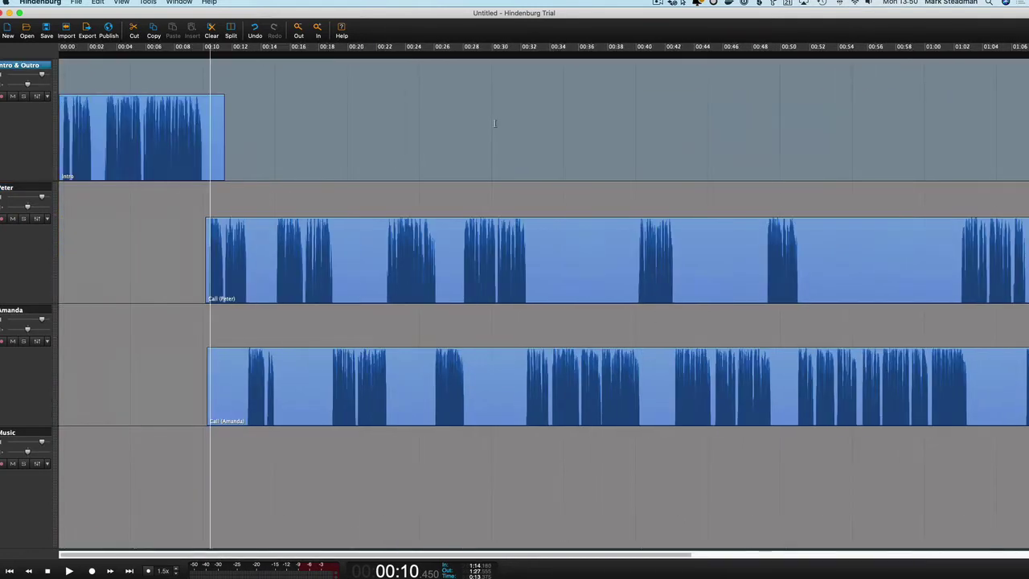
# Place Music.wav on the Music track from the start, then range-select the intro, calls and outro clips.
pyautogui.press('super+Tab')
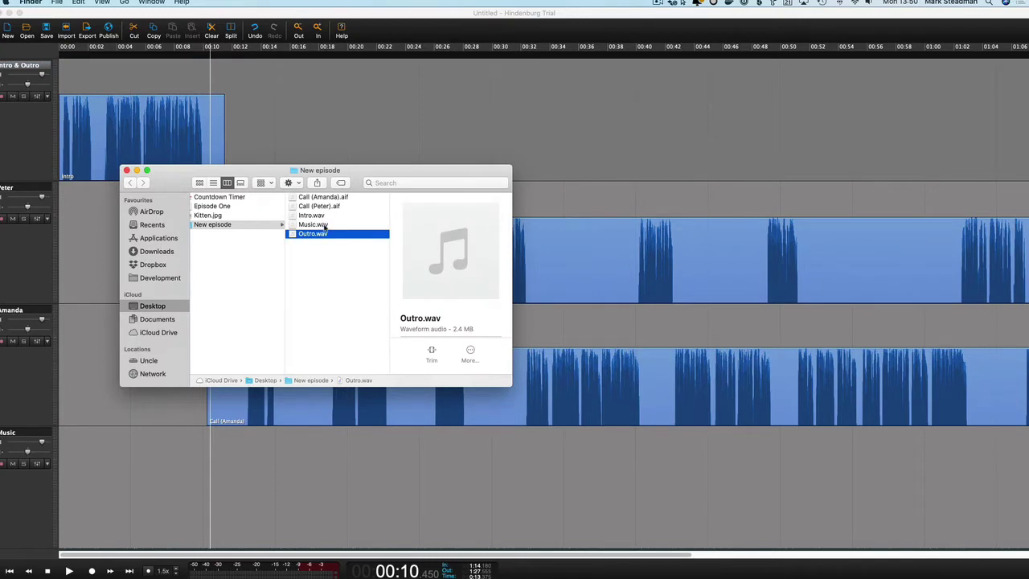
pyautogui.moveTo(324, 225); pyautogui.dragTo(56, 499)
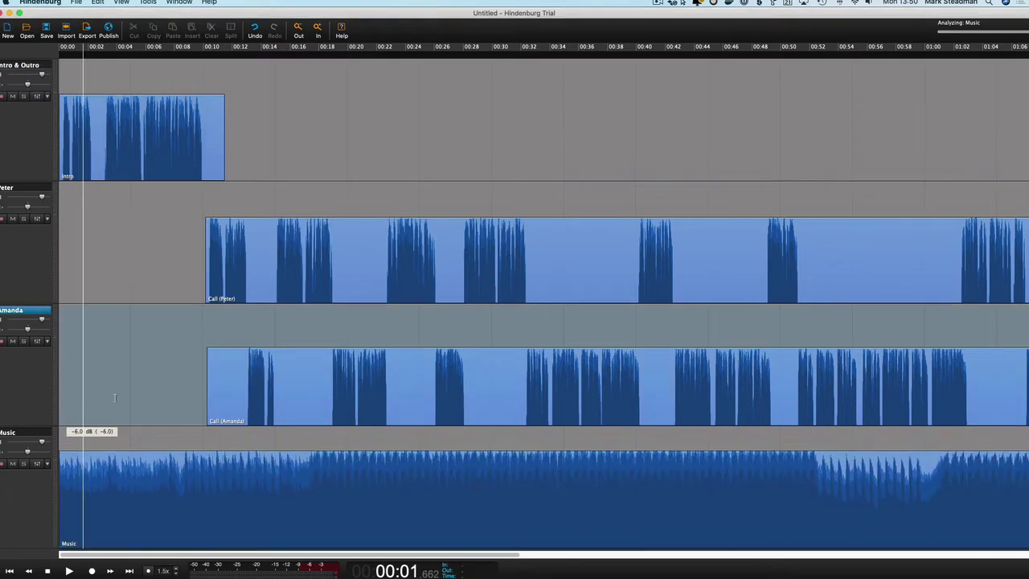
pyautogui.scroll(2, 115, 397)
pyautogui.scroll(-6, 201, 399)
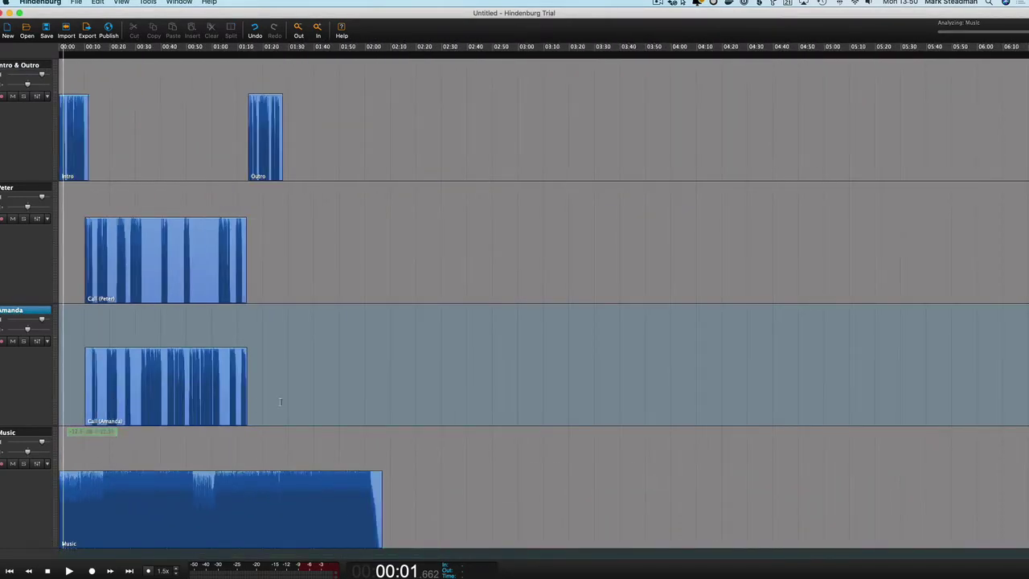
pyautogui.moveTo(342, 386); pyautogui.dragTo(14, 136)
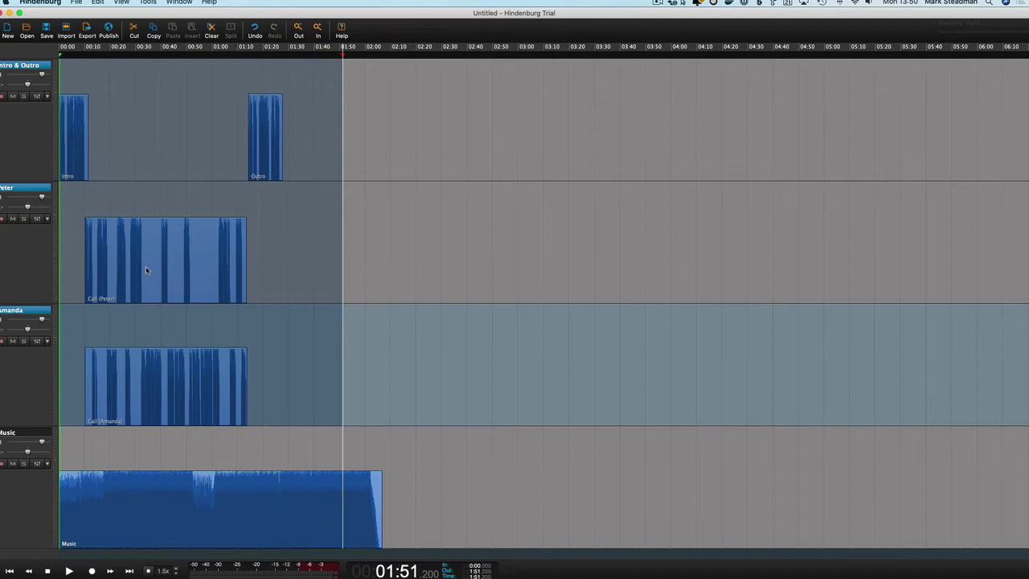
# Shift the intro, calls and outro later to give the music a lead-in.
pyautogui.moveTo(145, 266); pyautogui.dragTo(237, 261)
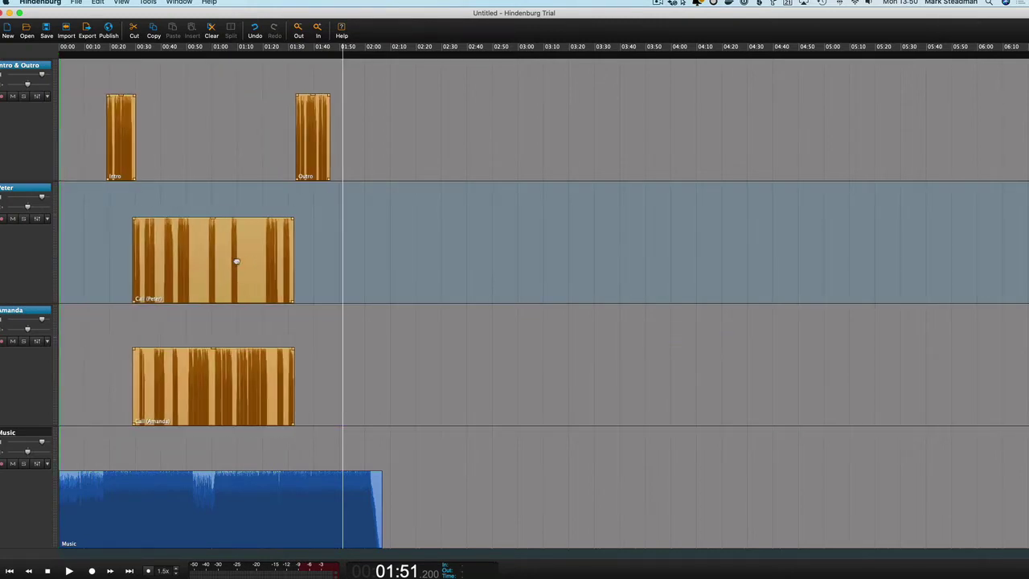
pyautogui.press('super+equal')
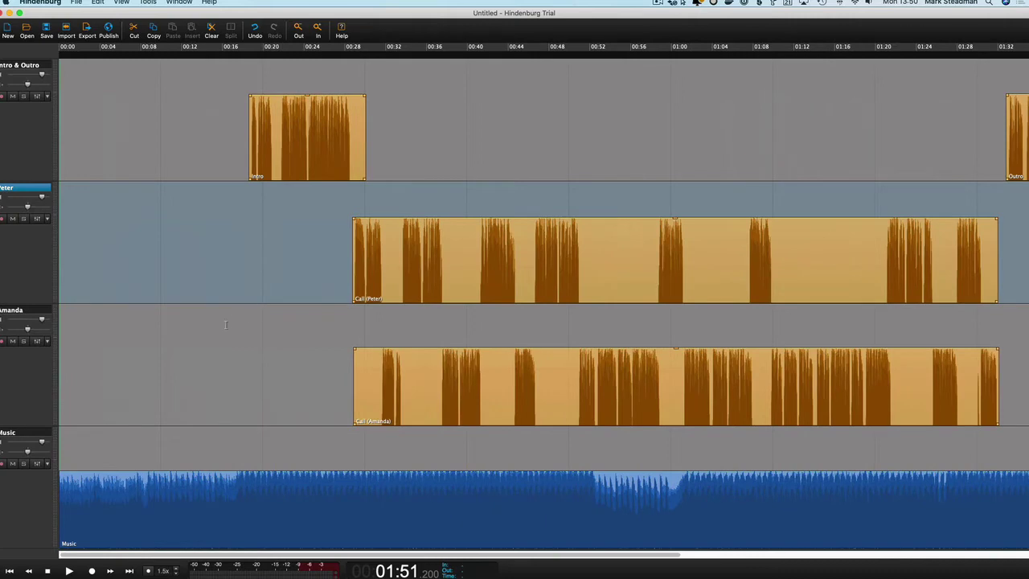
pyautogui.press('super+equal')
pyautogui.press('super+minus')
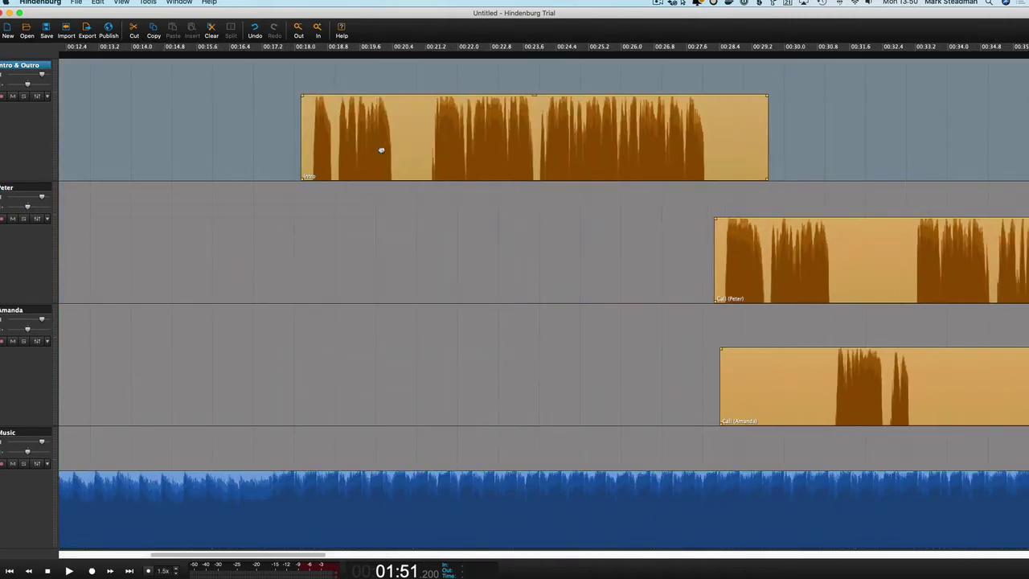
# Split the Music clip at 00:27 where the calls begin and delete the remainder.
pyautogui.click(165, 505)
pyautogui.hscroll(-2, 165, 505)
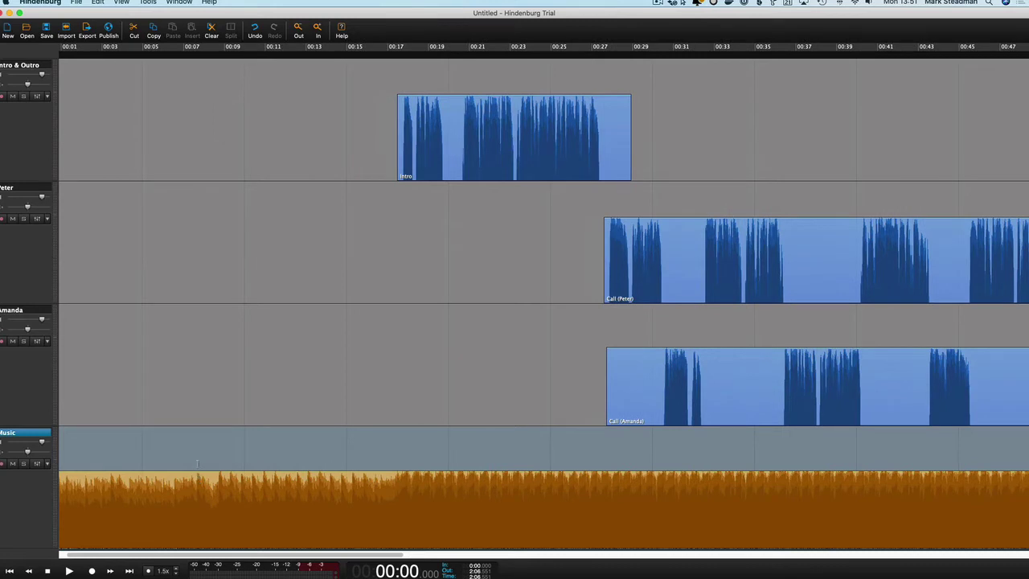
pyautogui.hscroll(10, 197, 463)
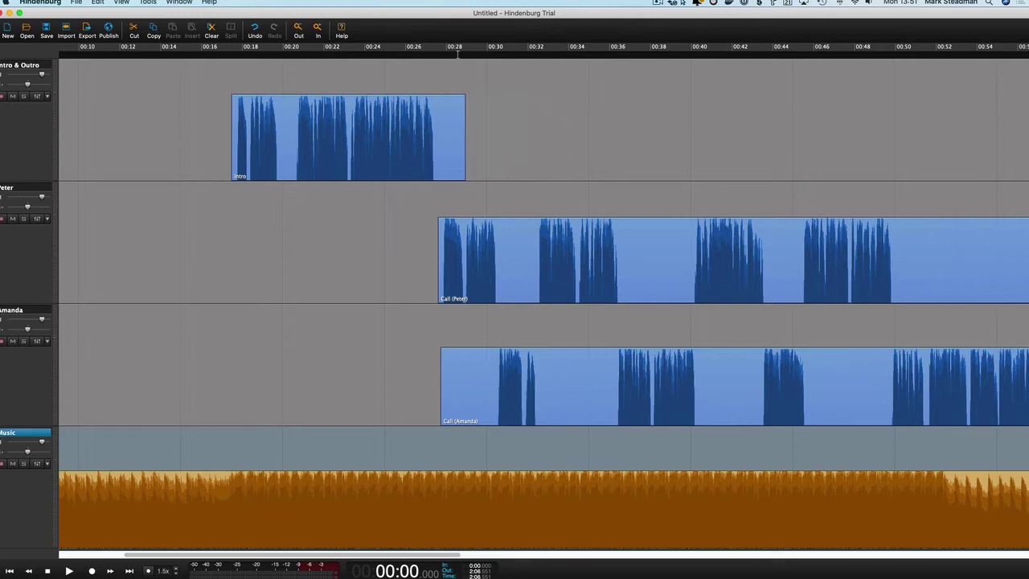
pyautogui.click(438, 52)
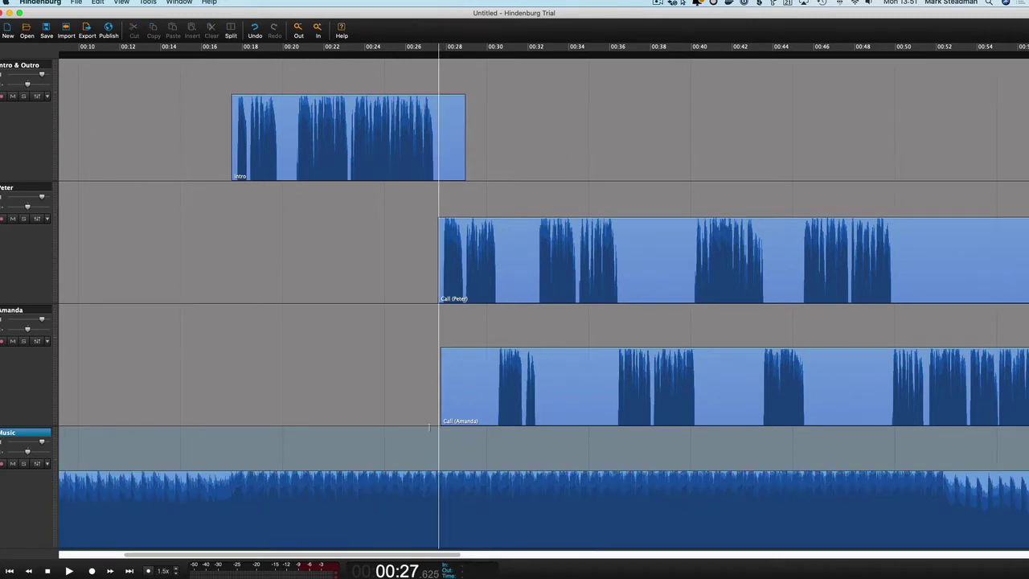
pyautogui.click(437, 468)
pyautogui.press('super+b')
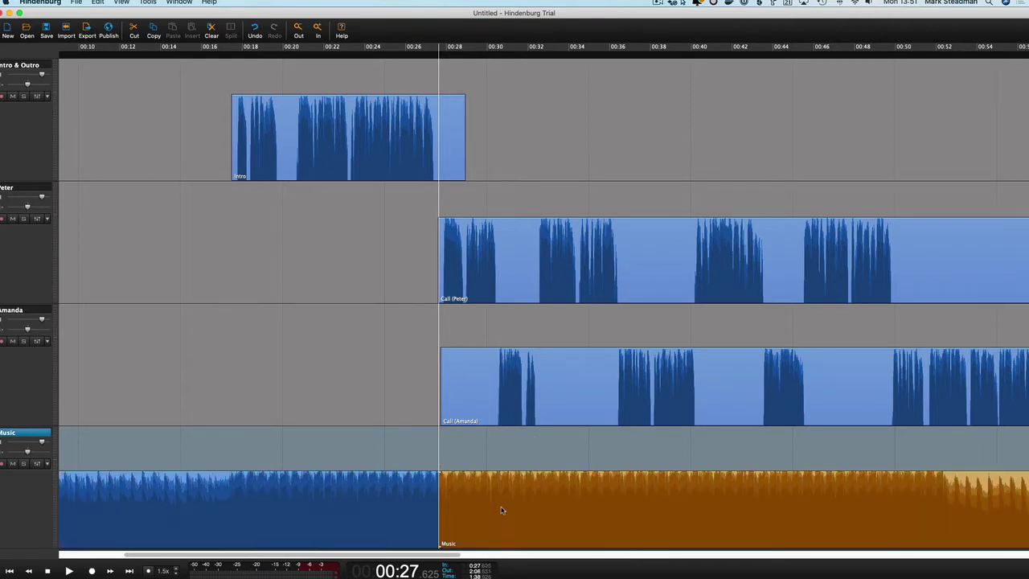
pyautogui.press('Delete')
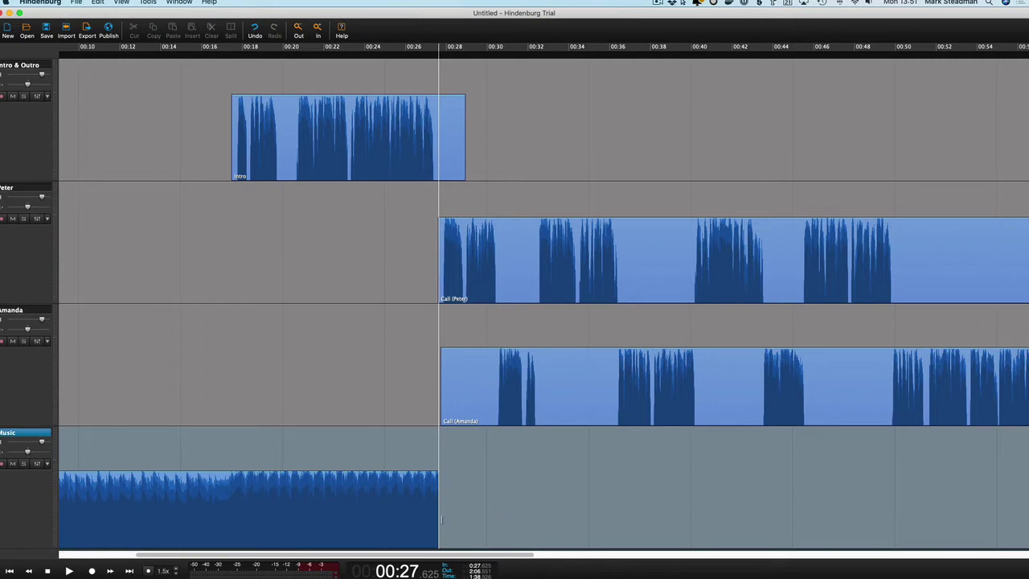
pyautogui.press('Up')
pyautogui.press('Up')
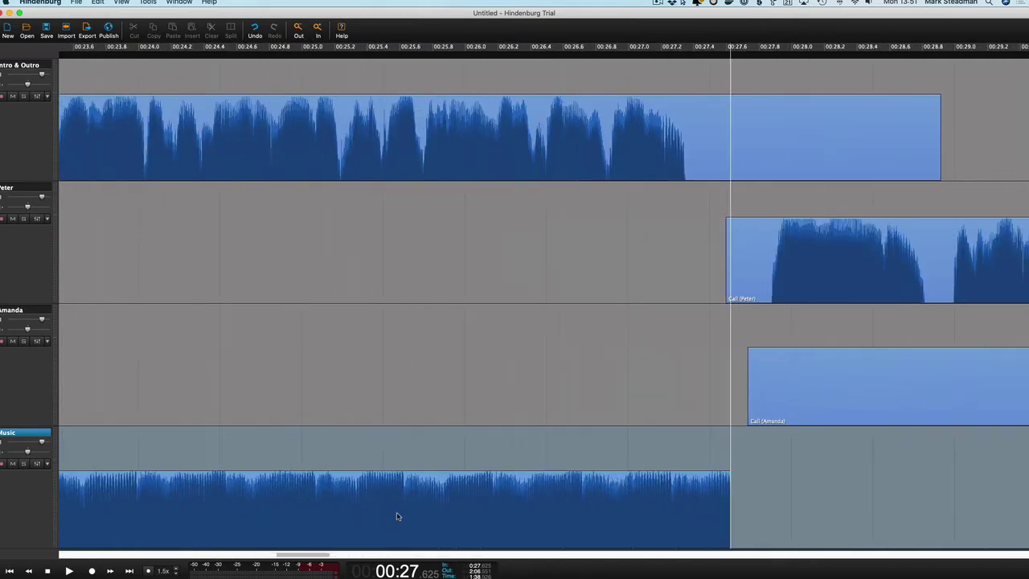
# Drag the Music clip's fade handle to make a long fade-out reaching silence before the calls.
pyautogui.click(520, 497)
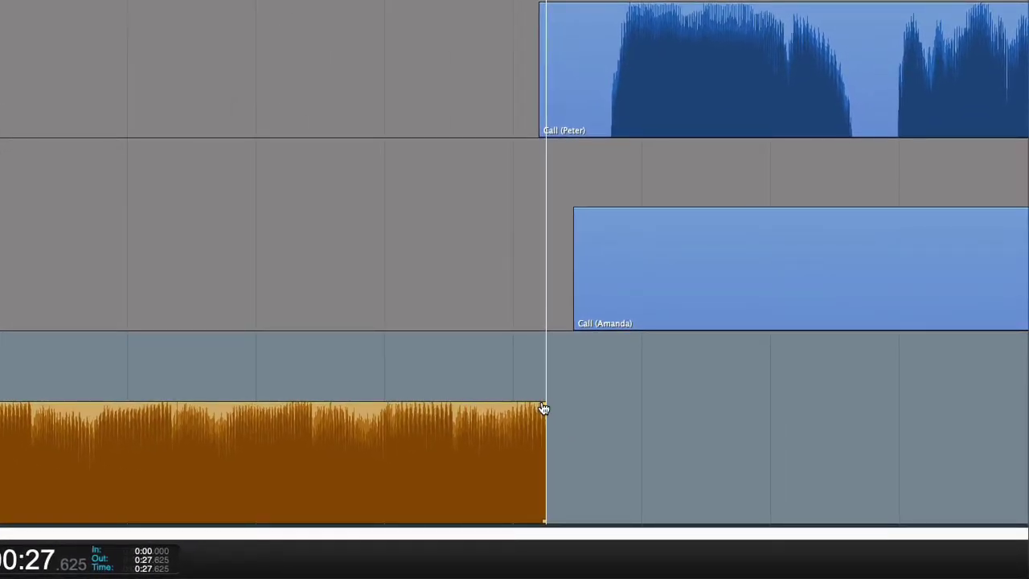
pyautogui.moveTo(544, 409); pyautogui.dragTo(234, 403)
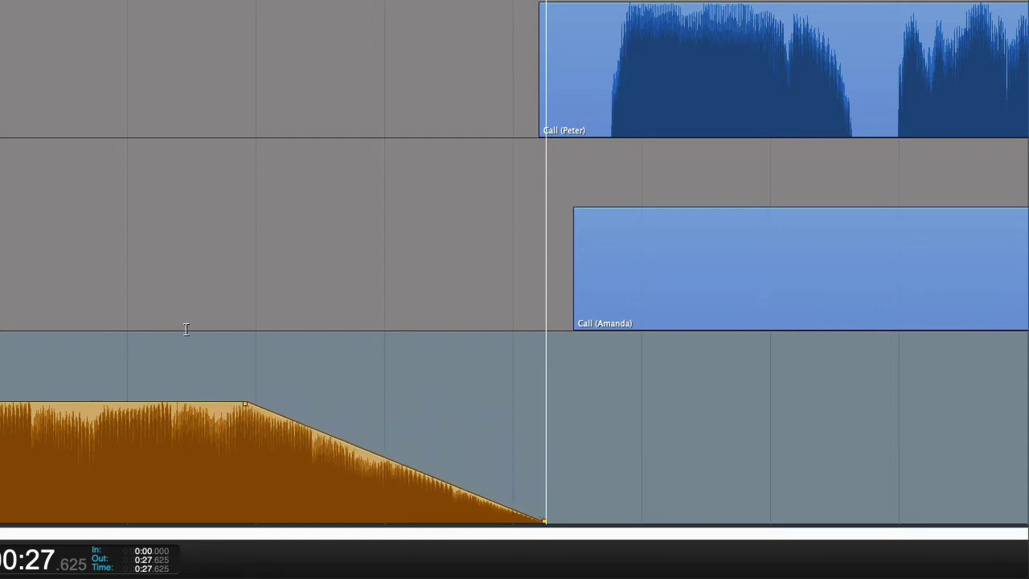
pyautogui.hscroll(-10, 186, 328)
pyautogui.hscroll(-12, 185, 328)
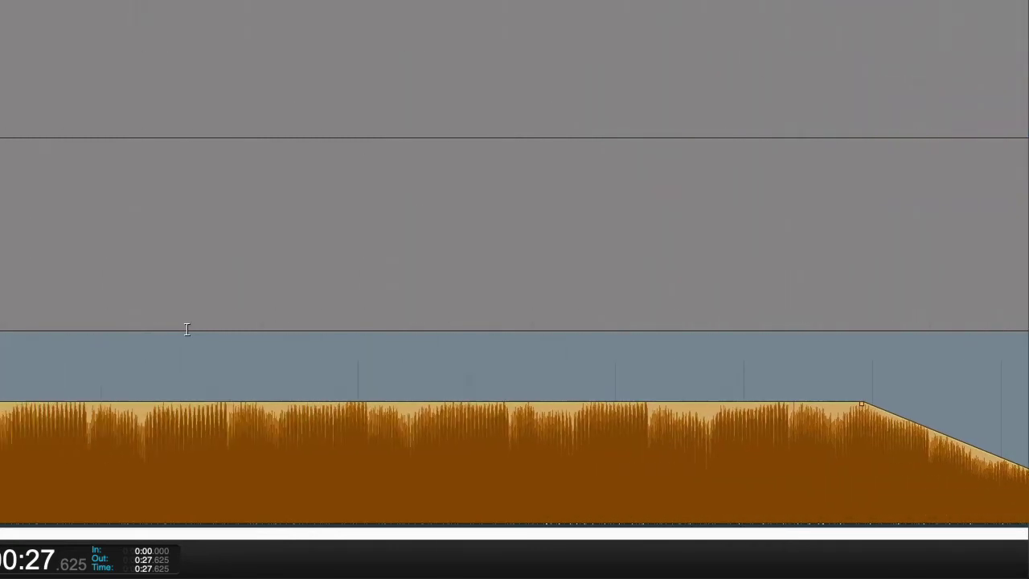
pyautogui.hscroll(-5, 186, 328)
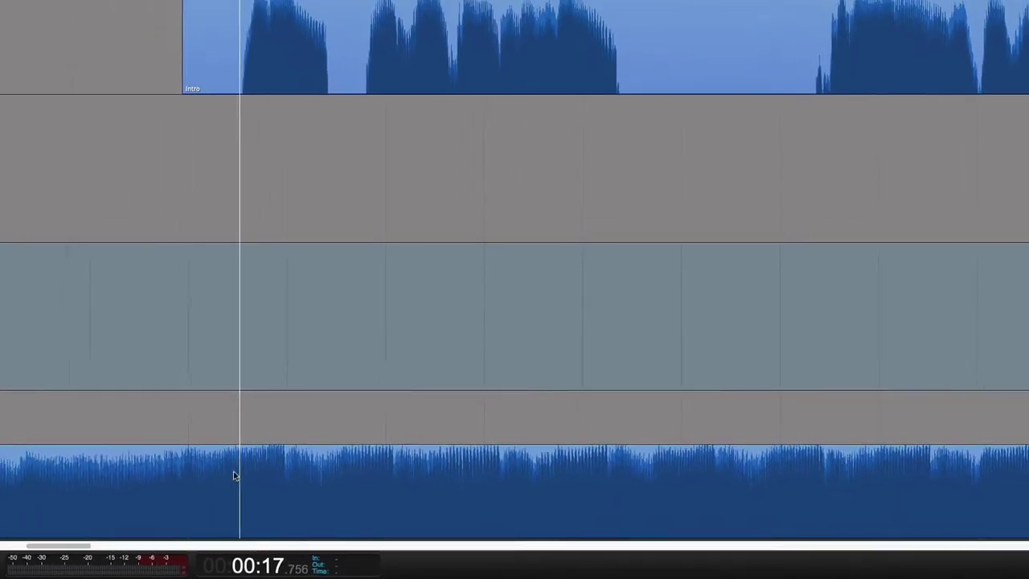
# Split the music near 00:17.7 and lower the part under the intro to -15.7 dB.
pyautogui.click(207, 462)
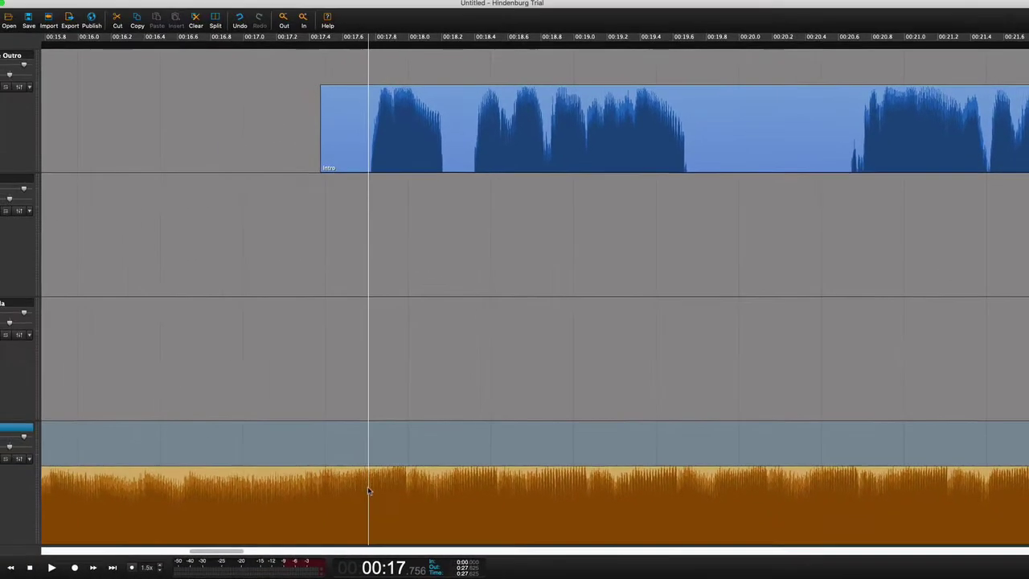
pyautogui.press('s')
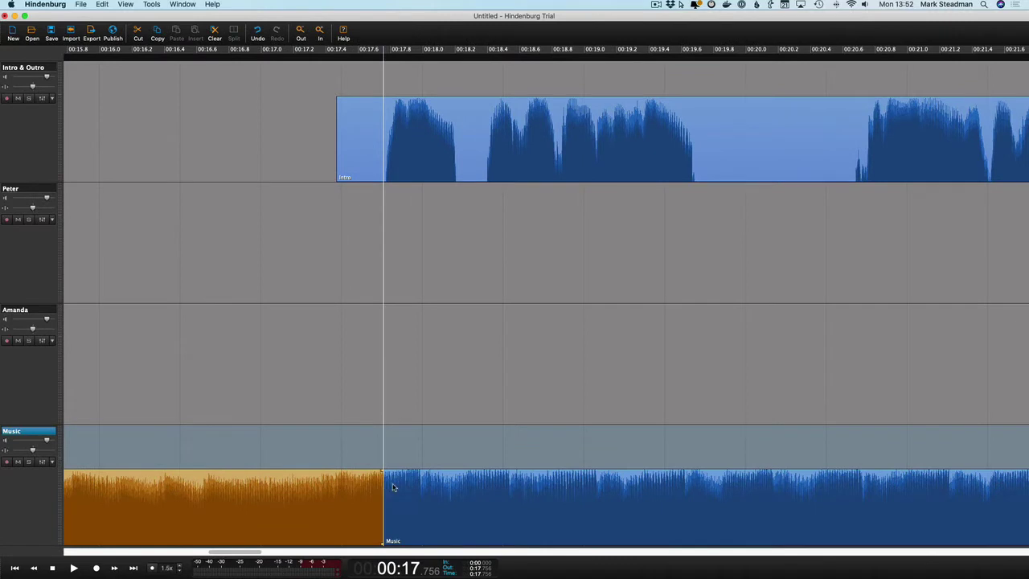
pyautogui.click(393, 487)
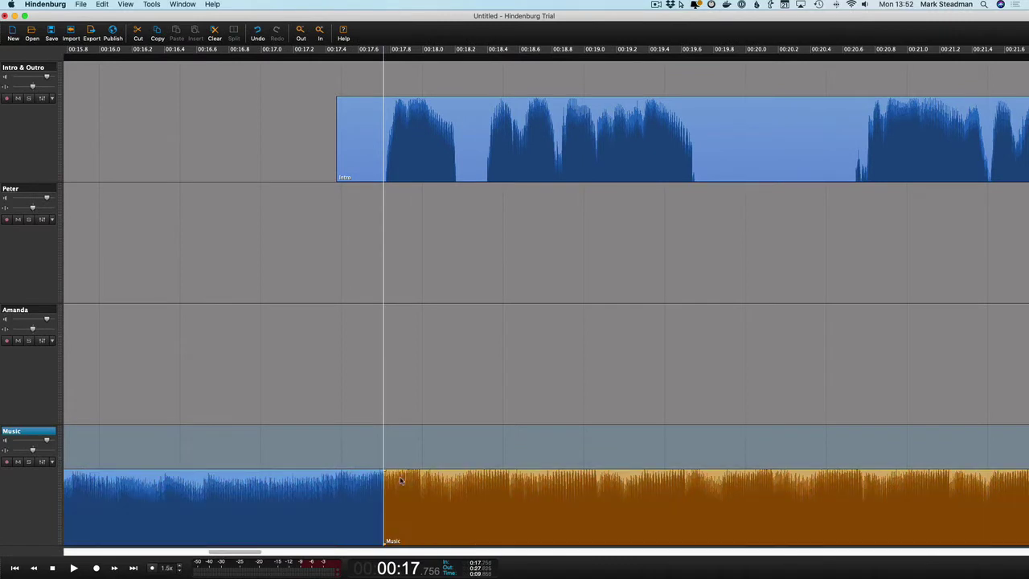
pyautogui.moveTo(401, 469); pyautogui.dragTo(397, 510)
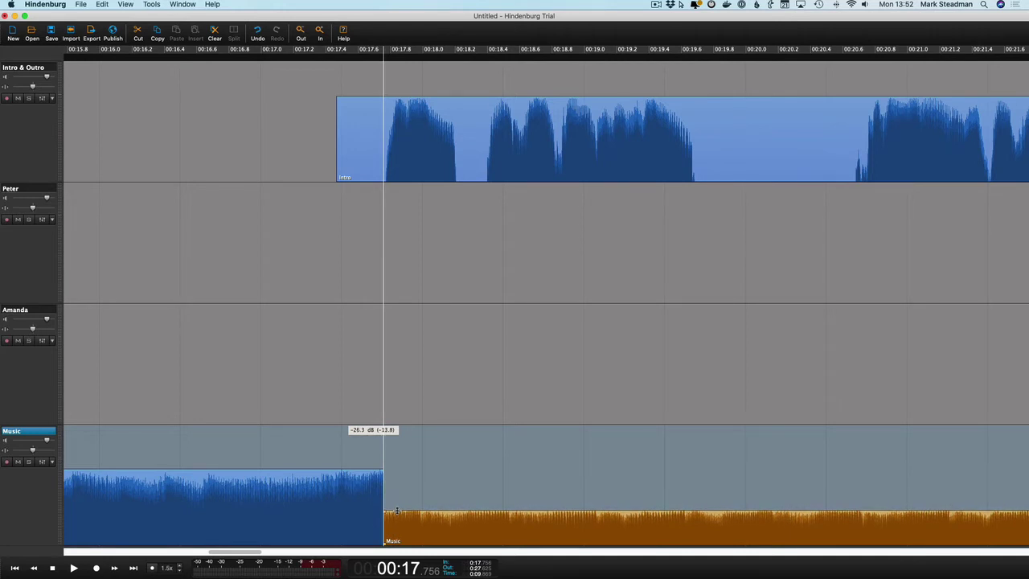
# Split the loud left Music clip again at about 00:17.5.
pyautogui.click(350, 506)
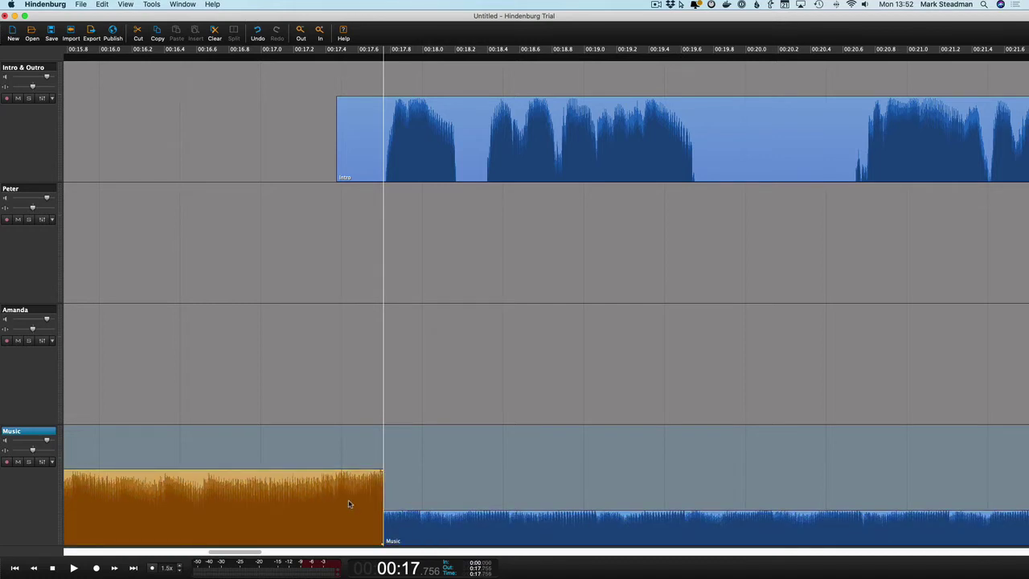
pyautogui.click(344, 455)
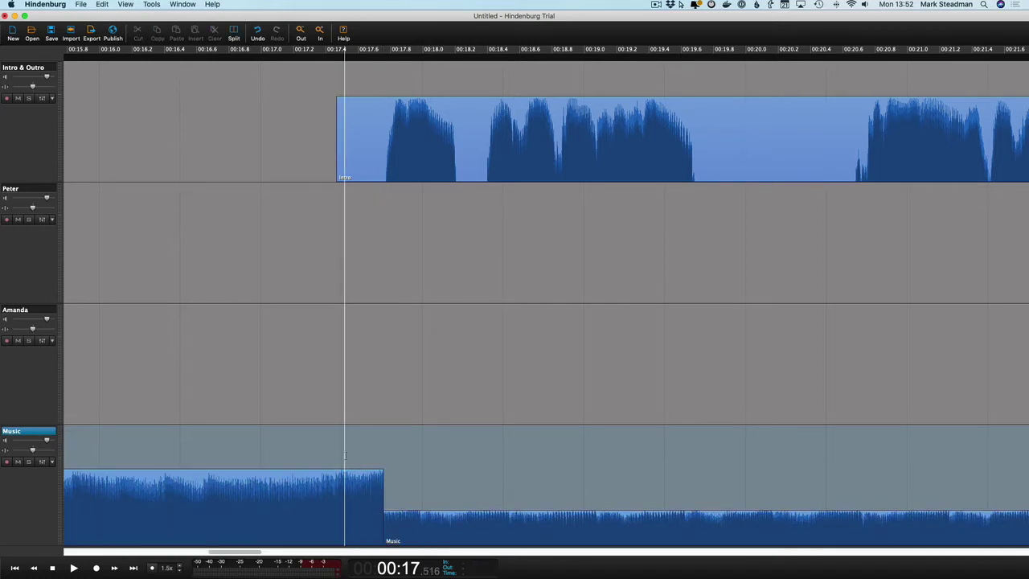
pyautogui.press('super+b')
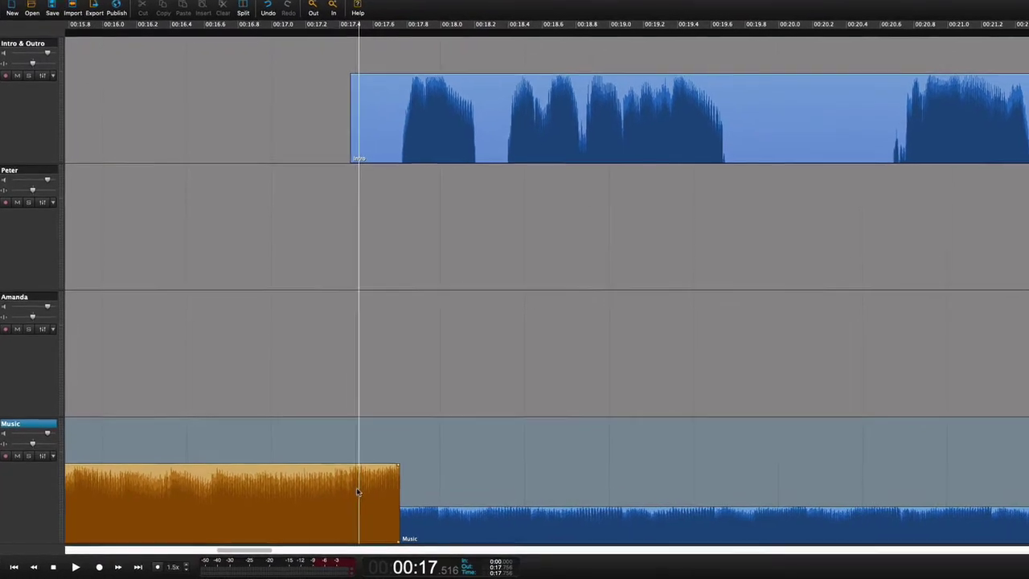
# Pull the short Music piece's end level down about 13.9 dB so it ramps into the background bed.
pyautogui.click(382, 489)
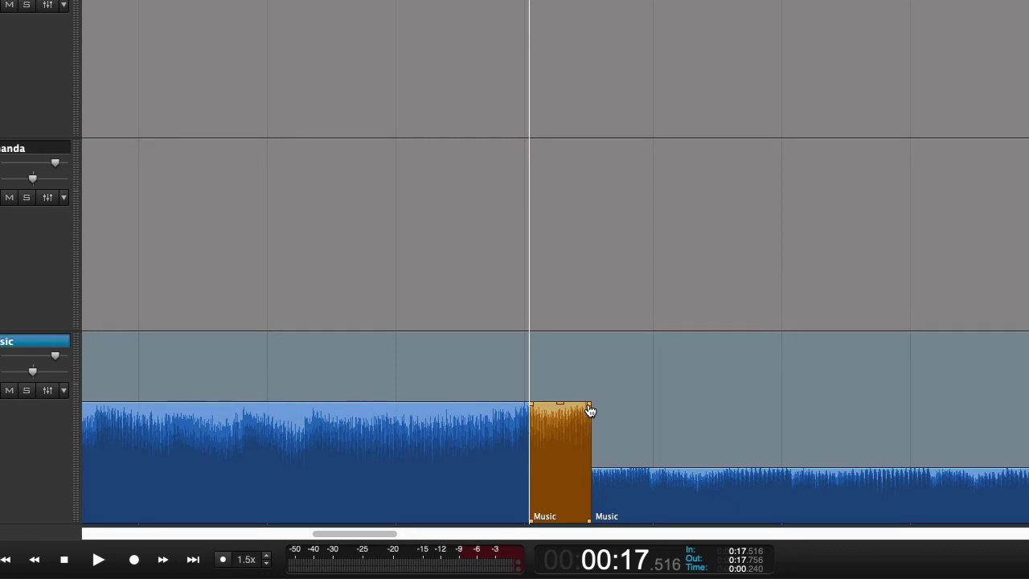
pyautogui.moveTo(590, 411); pyautogui.dragTo(569, 471)
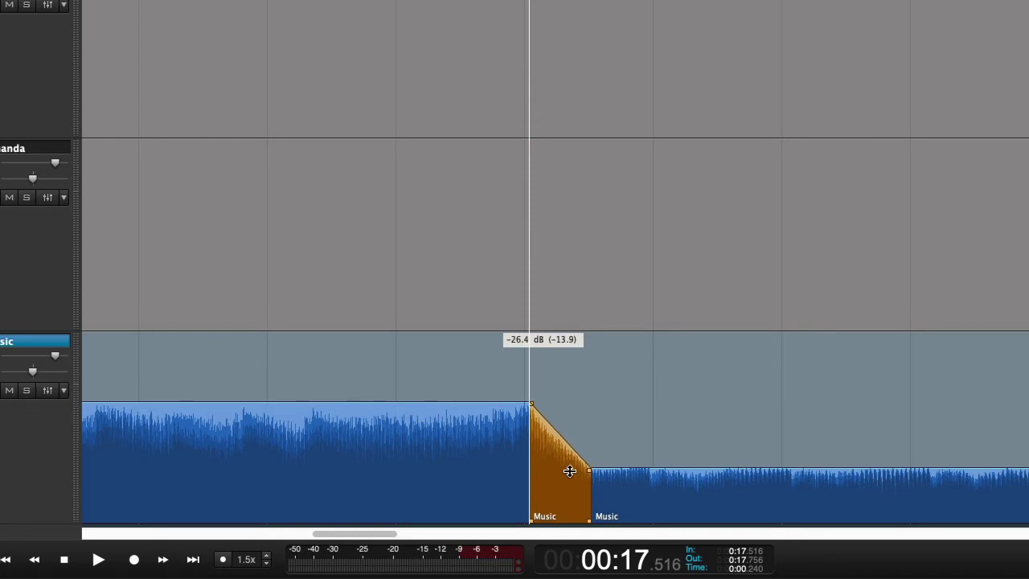
pyautogui.moveTo(569, 471); pyautogui.dragTo(570, 472)
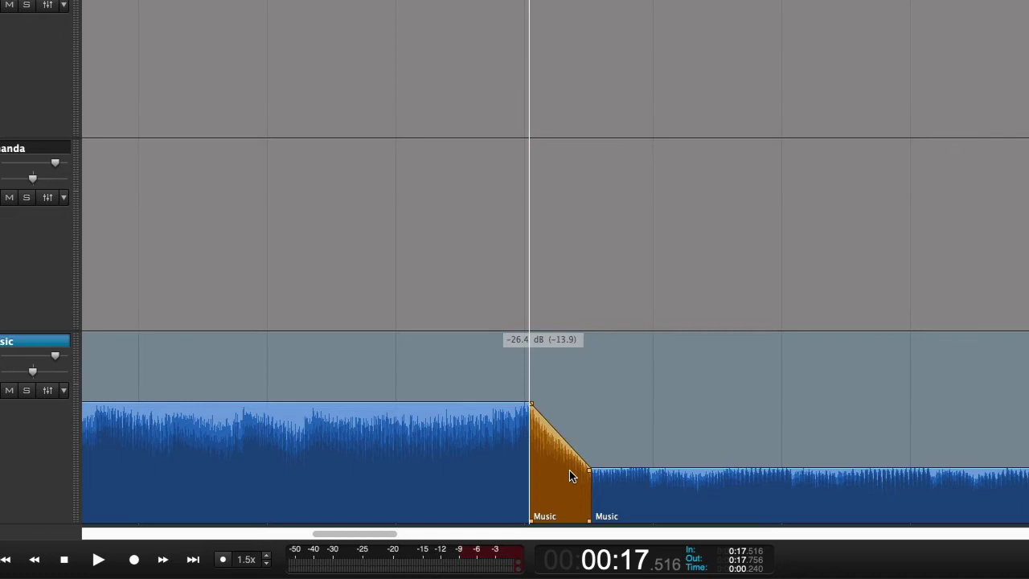
pyautogui.click(625, 330)
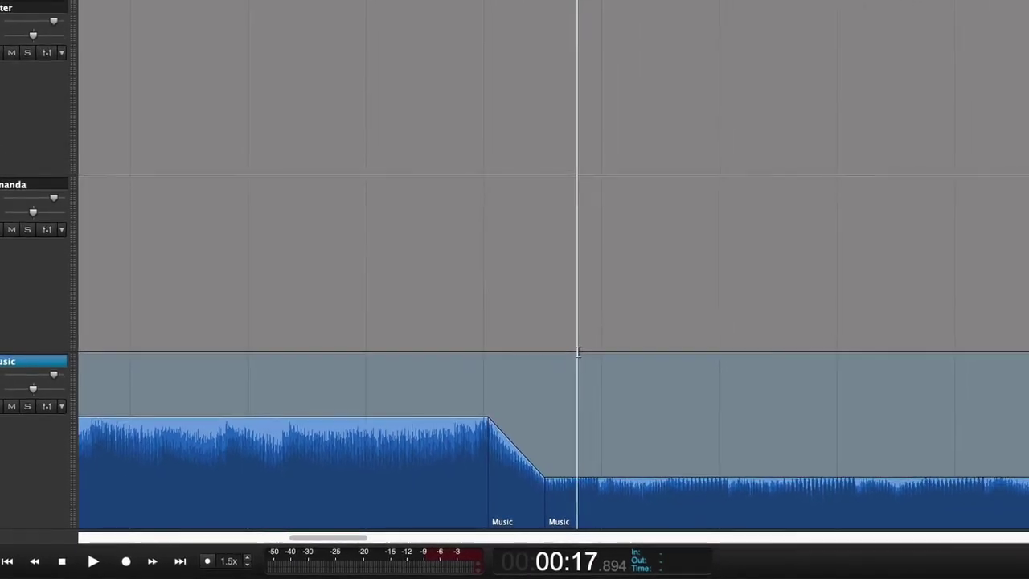
# Split out the unwanted Outro passage starting at 01:32.575 and cut it.
pyautogui.scroll(-5, 591, 346)
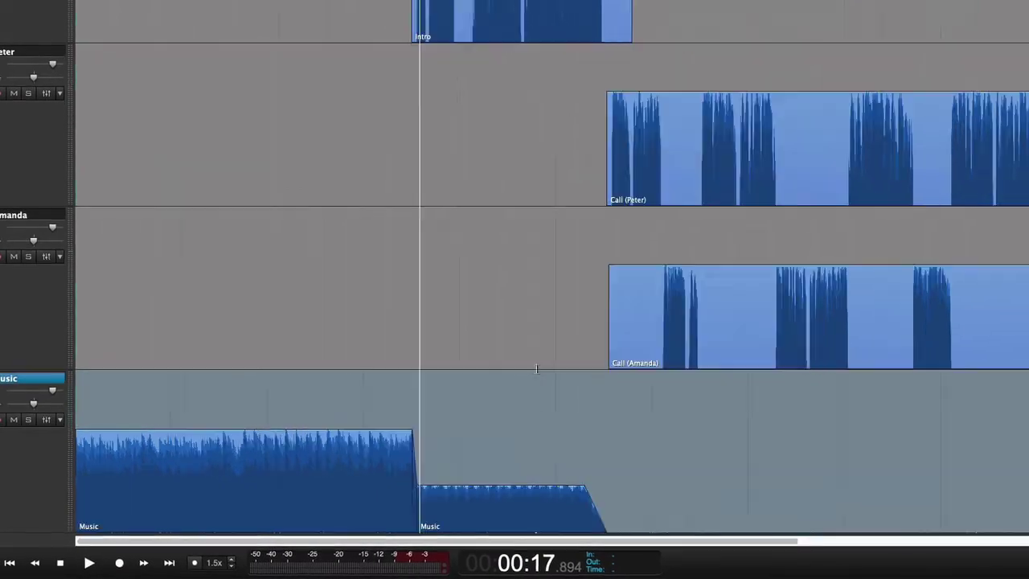
pyautogui.scroll(-2, 536, 368)
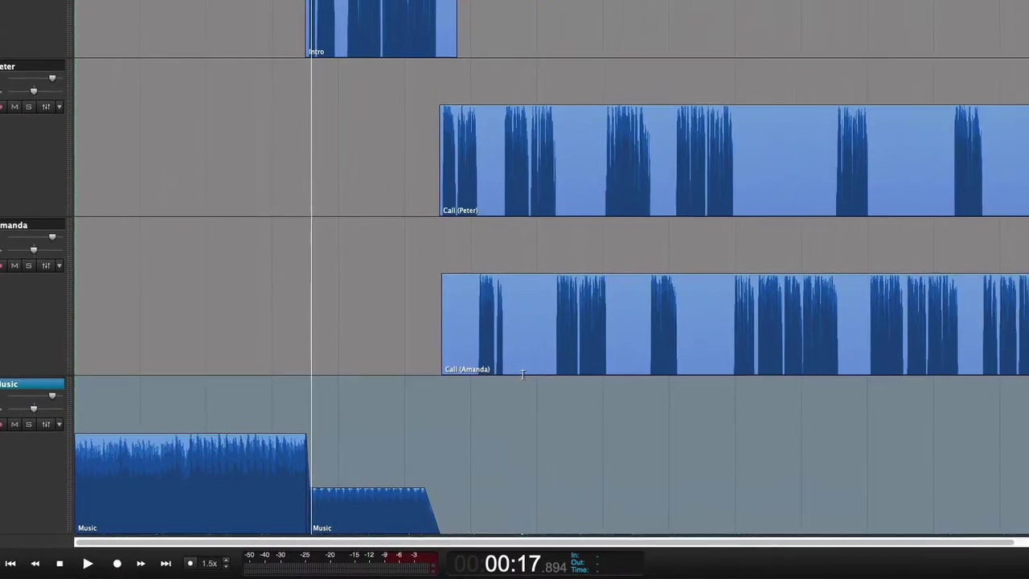
pyautogui.hscroll(10, 657, 57)
pyautogui.hscroll(4, 658, 56)
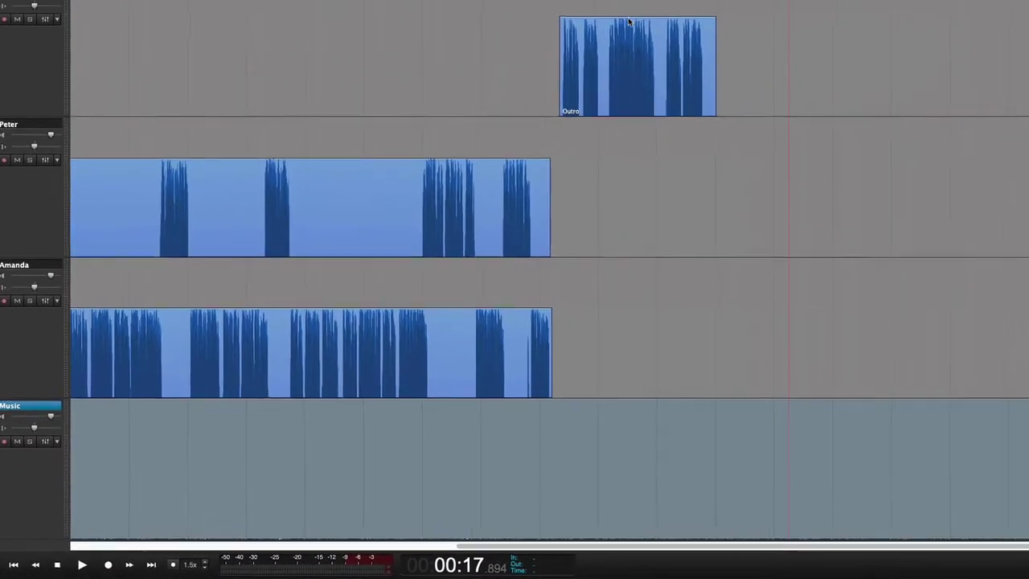
pyautogui.click(583, 6)
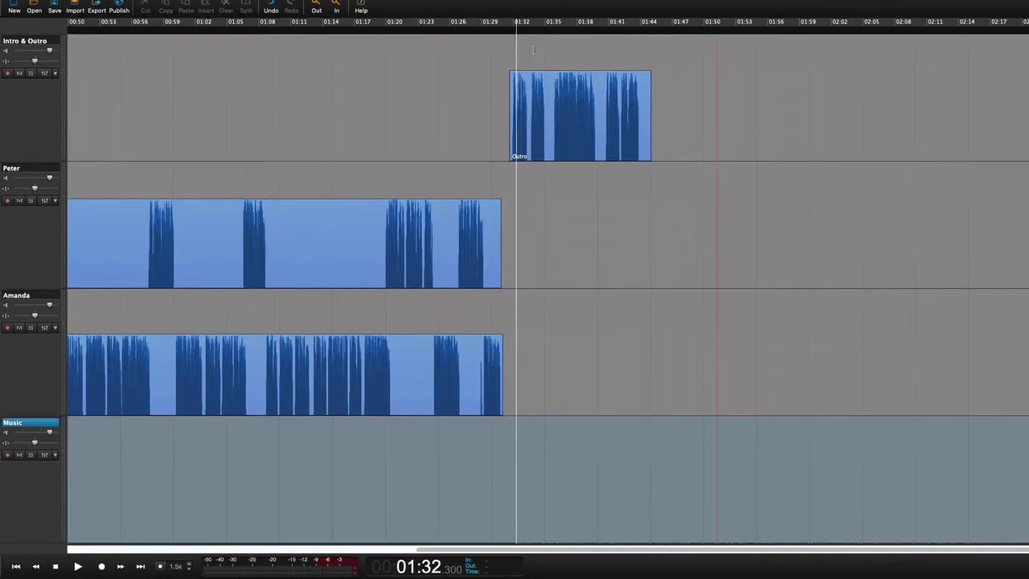
pyautogui.scroll(5, 533, 50)
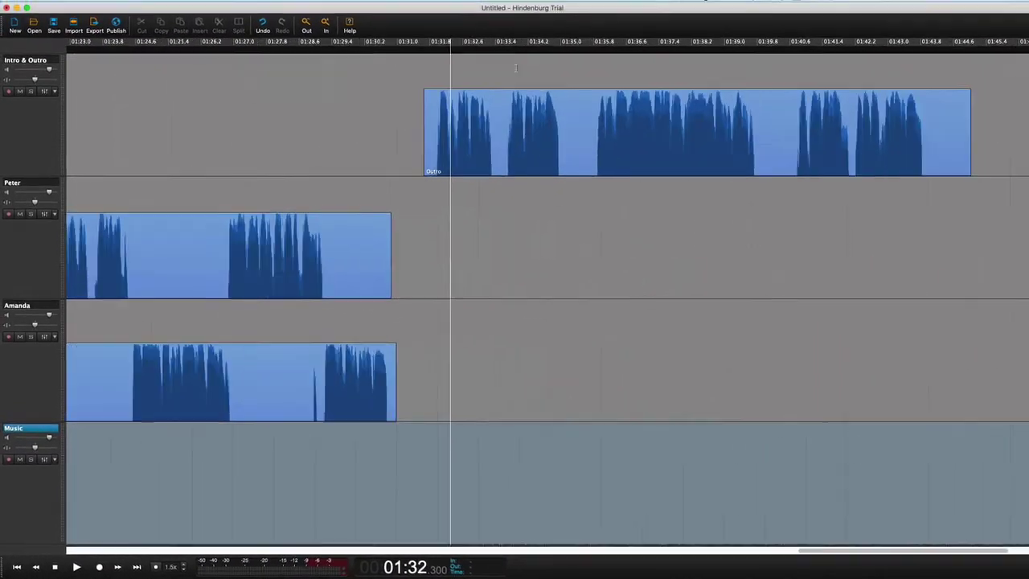
pyautogui.hscroll(2, 447, 42)
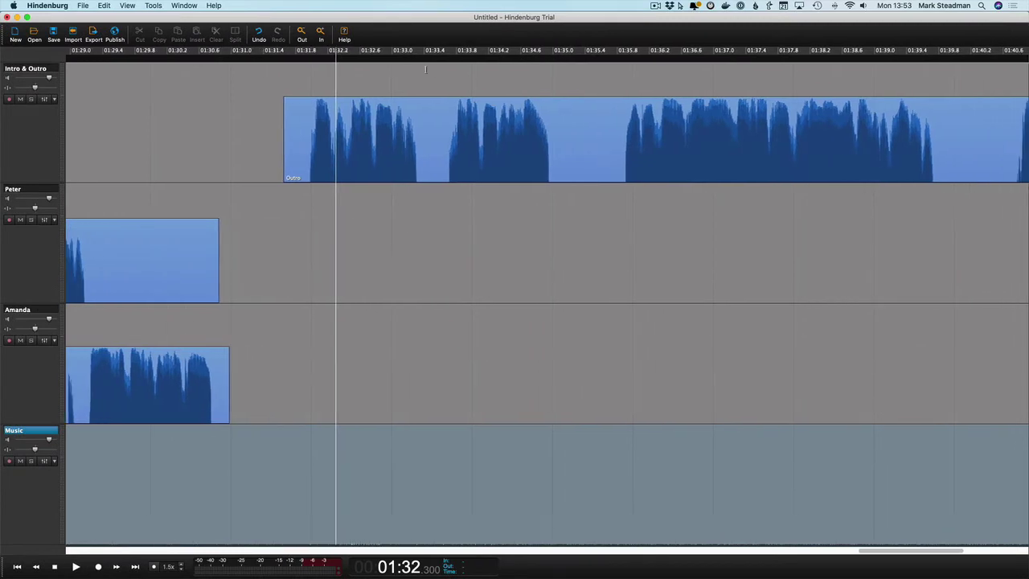
pyautogui.hscroll(2, 426, 69)
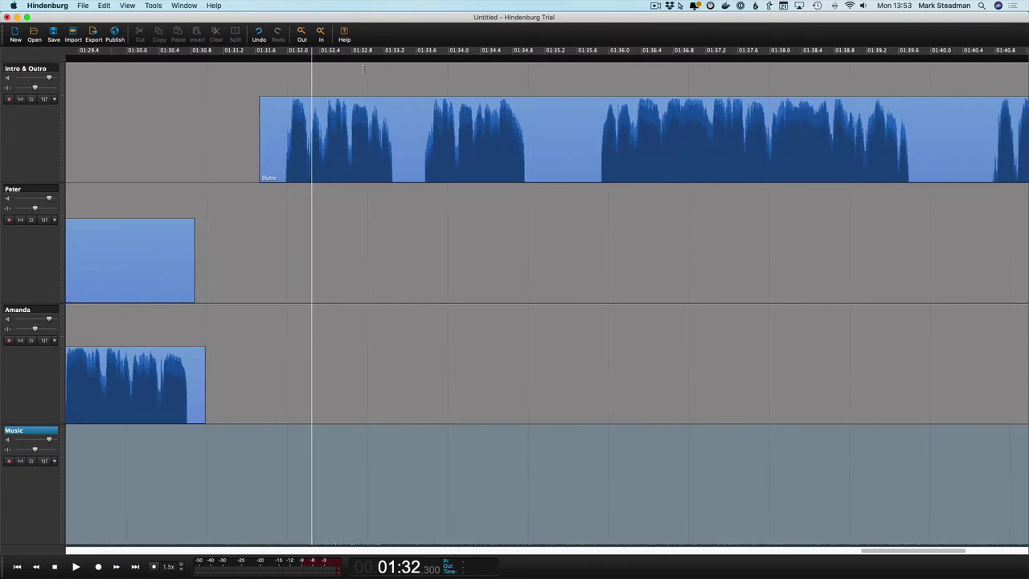
pyautogui.click(334, 58)
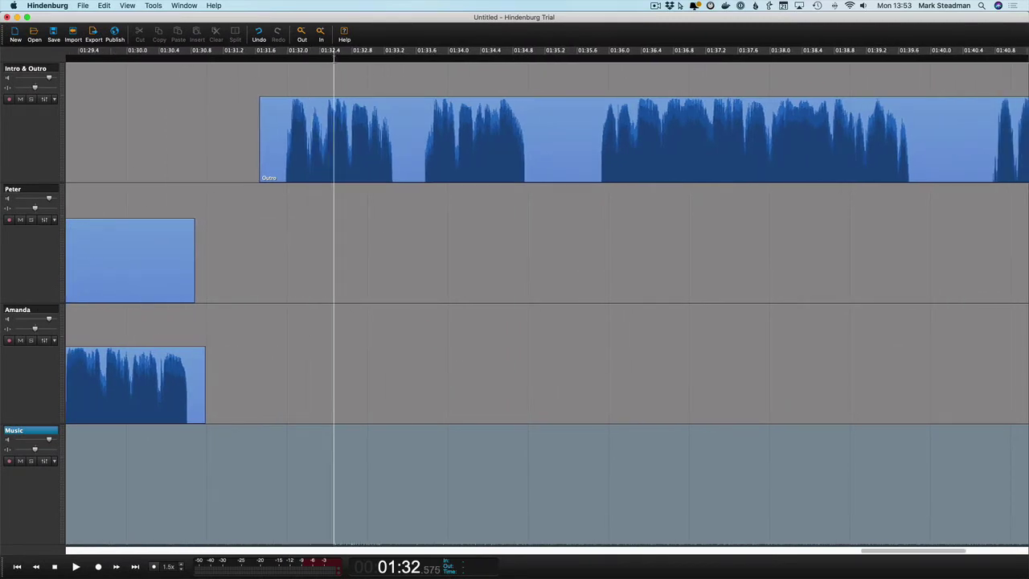
pyautogui.click(330, 123)
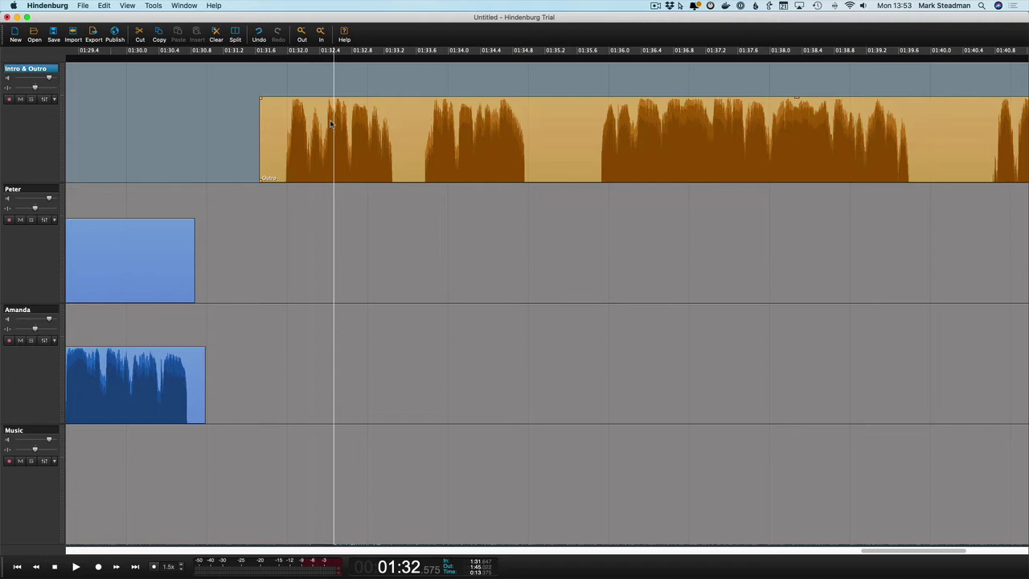
pyautogui.press('super+b')
pyautogui.click(450, 122)
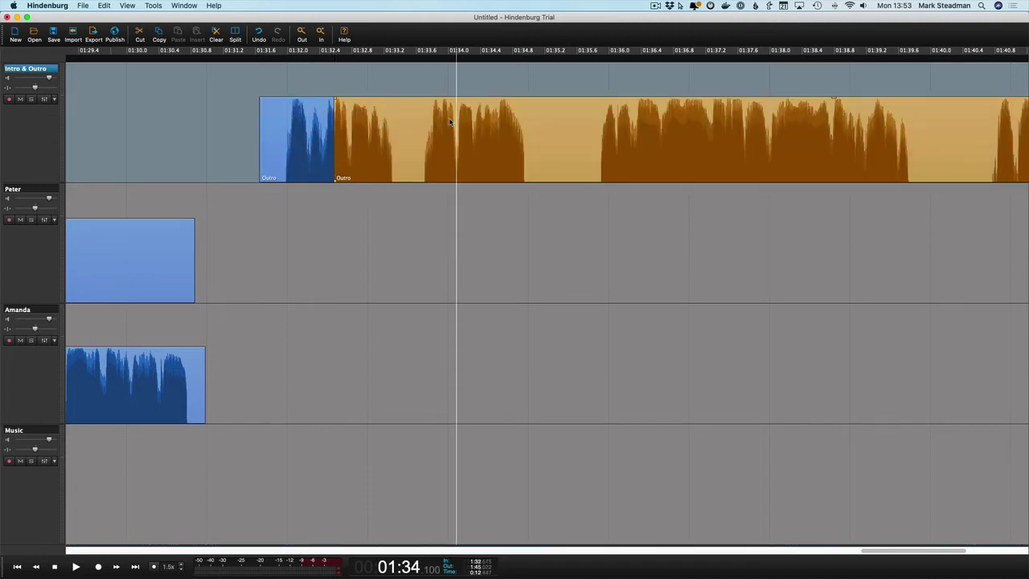
pyautogui.press('super+b')
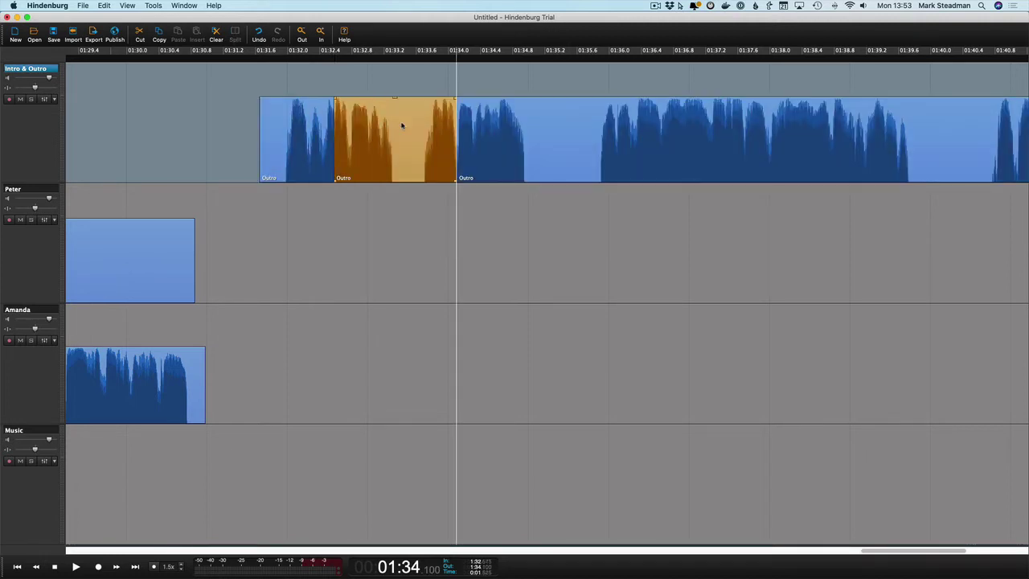
pyautogui.press('super+x')
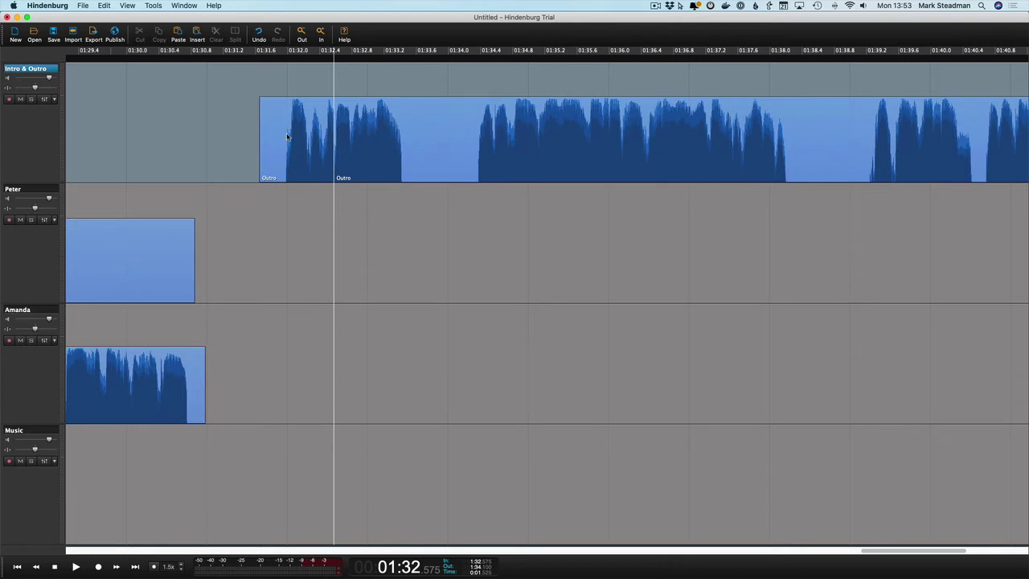
# Undo and redo the passage removal until it is deleted with the gap closed.
pyautogui.click(341, 137)
pyautogui.click(406, 135)
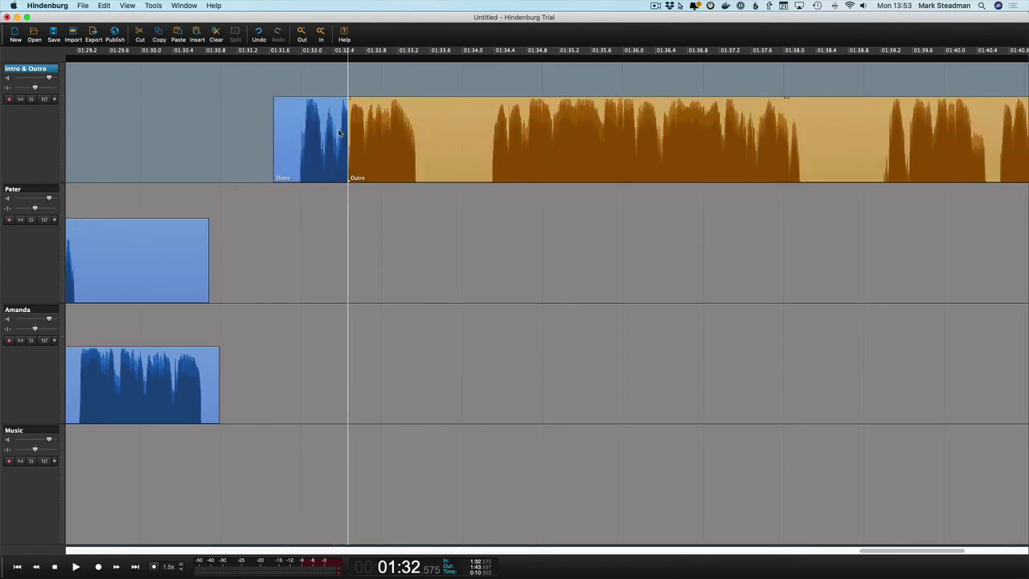
pyautogui.press('super+z')
pyautogui.click(397, 138)
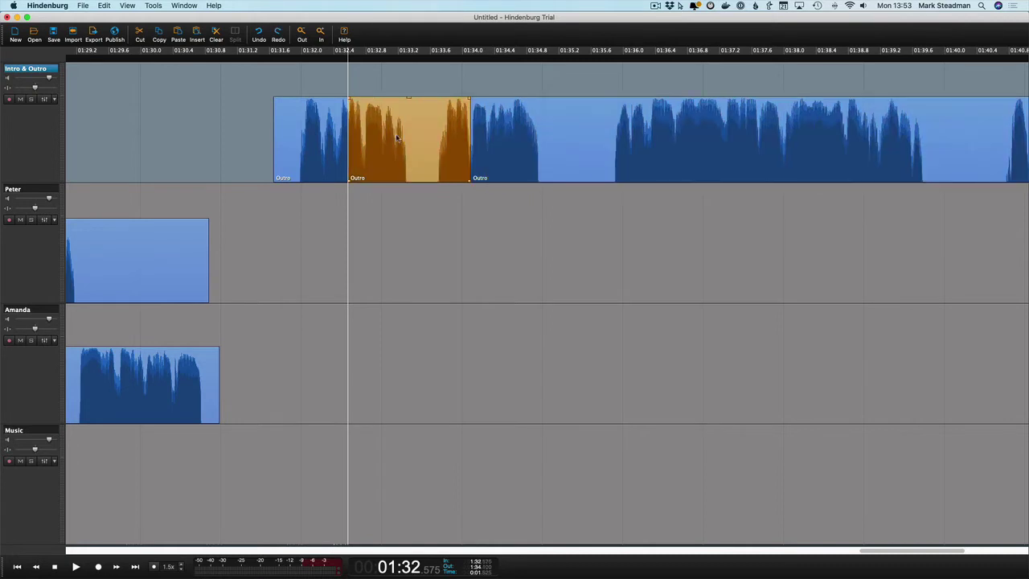
pyautogui.press('Delete')
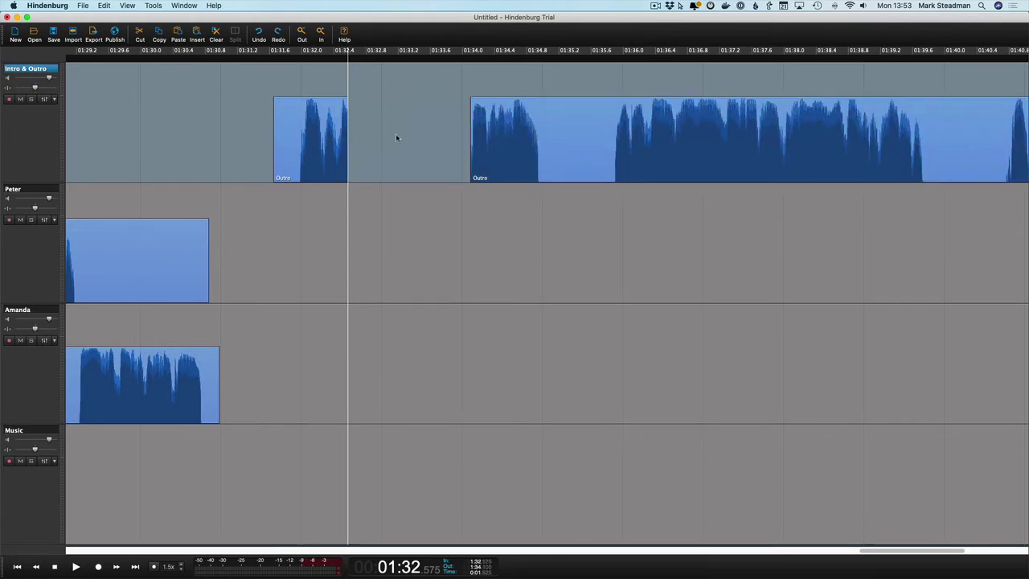
pyautogui.press('super+z')
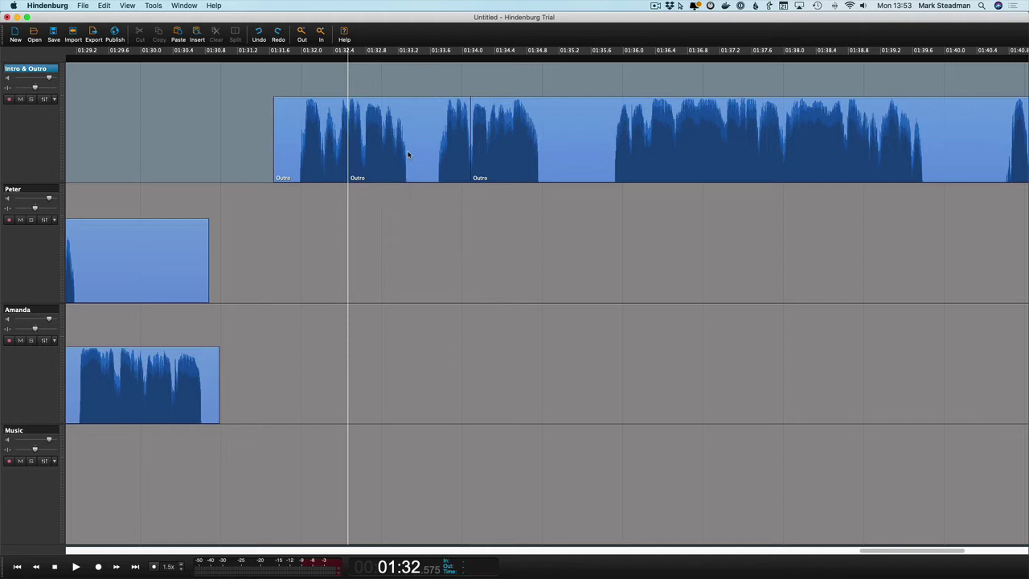
pyautogui.click(408, 154)
pyautogui.press('Delete')
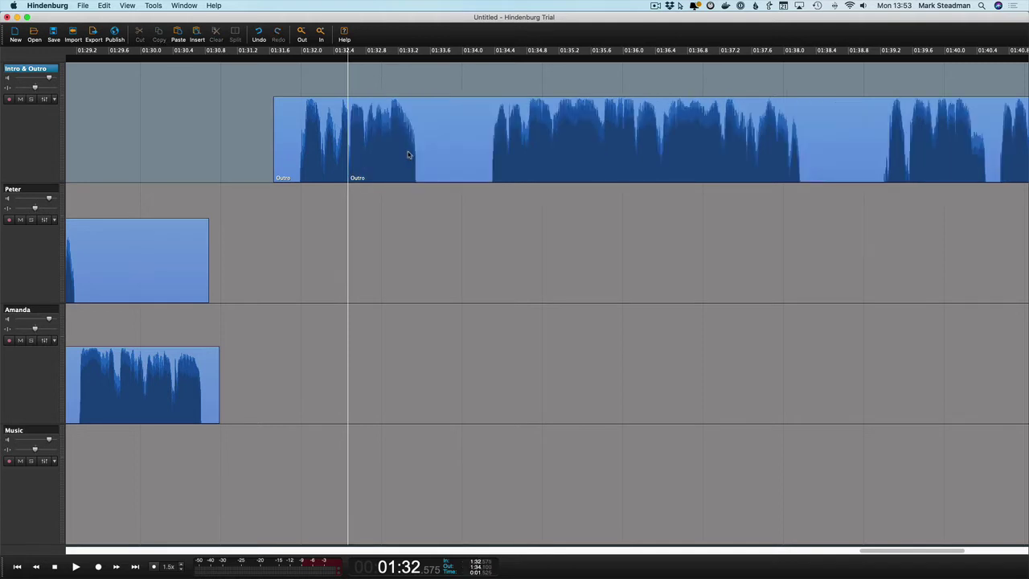
# Split off and delete the second unwanted passage further into the Outro.
pyautogui.hscroll(3, 407, 153)
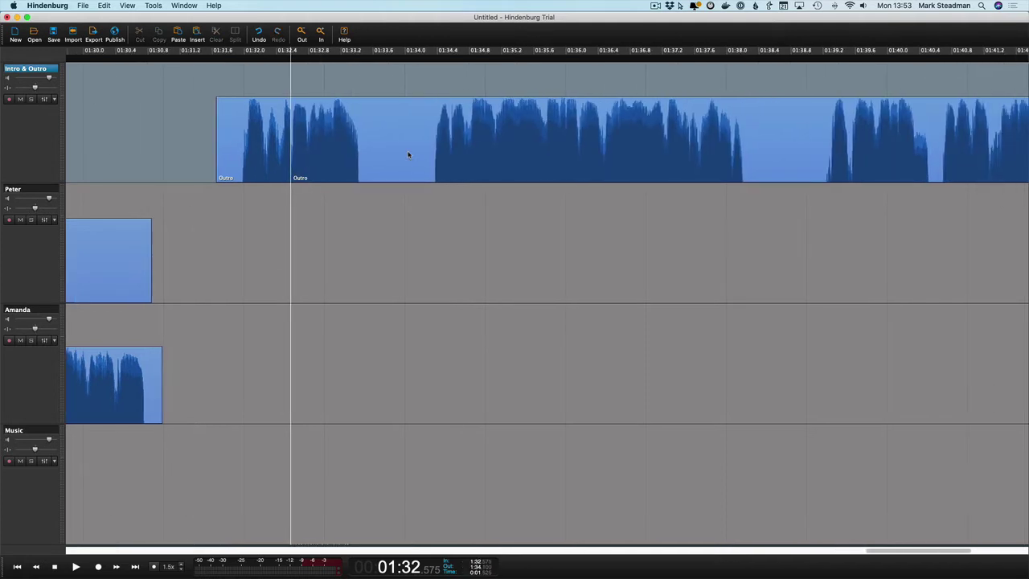
pyautogui.click(344, 58)
pyautogui.click(351, 124)
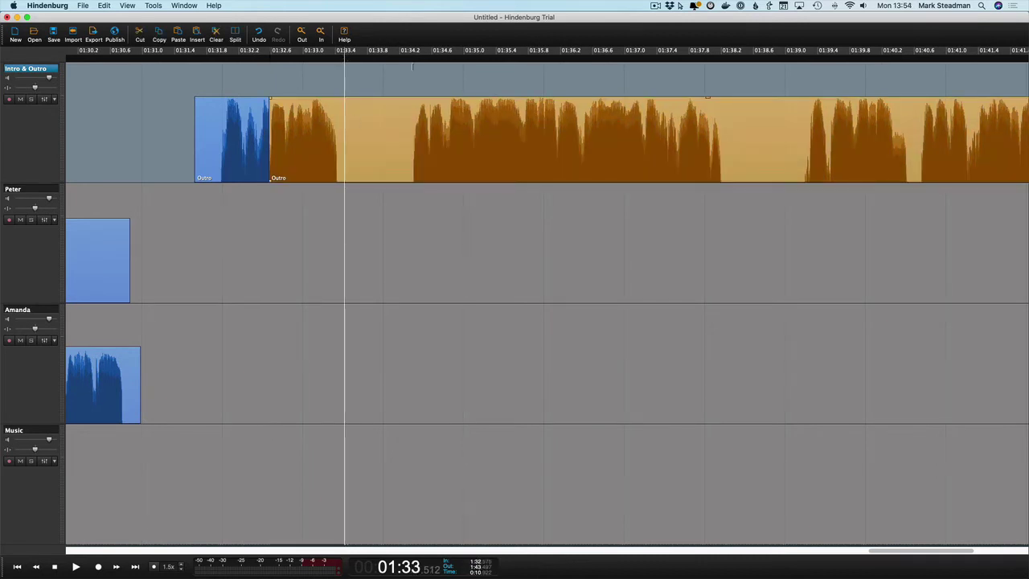
pyautogui.press('s')
pyautogui.click(411, 55)
pyautogui.press('s')
pyautogui.click(380, 118)
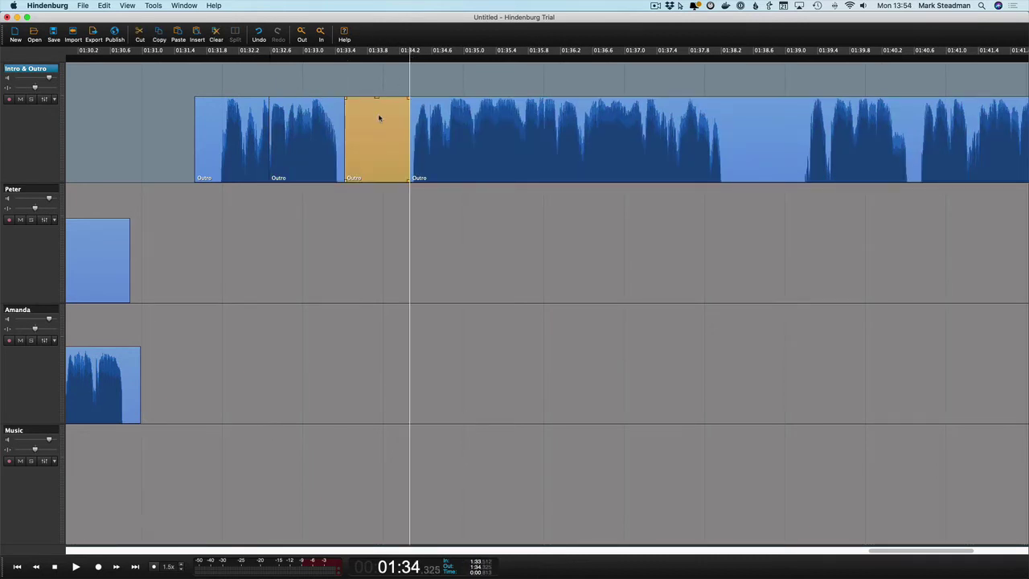
pyautogui.press('Delete')
pyautogui.hscroll(9, 379, 114)
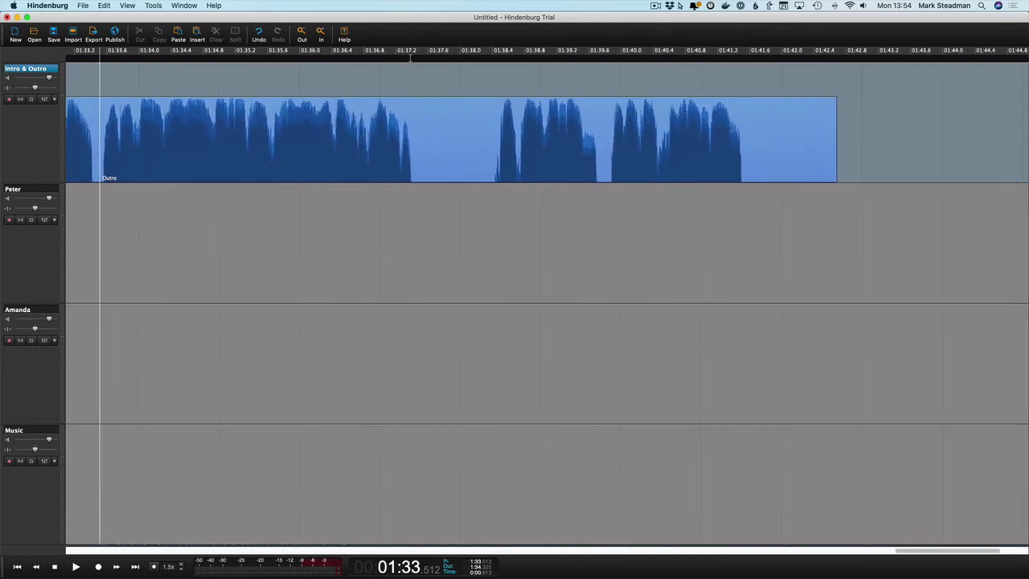
# Mark the Outro's silent pause with In and Out points and delete it, joining near 01:37.2.
pyautogui.click(416, 55)
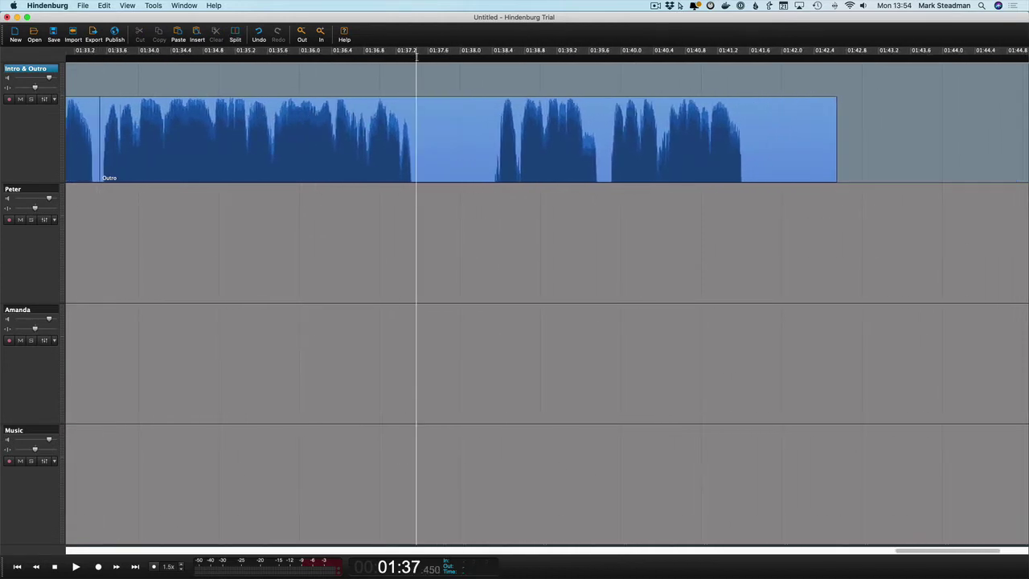
pyautogui.press('i')
pyautogui.click(490, 55)
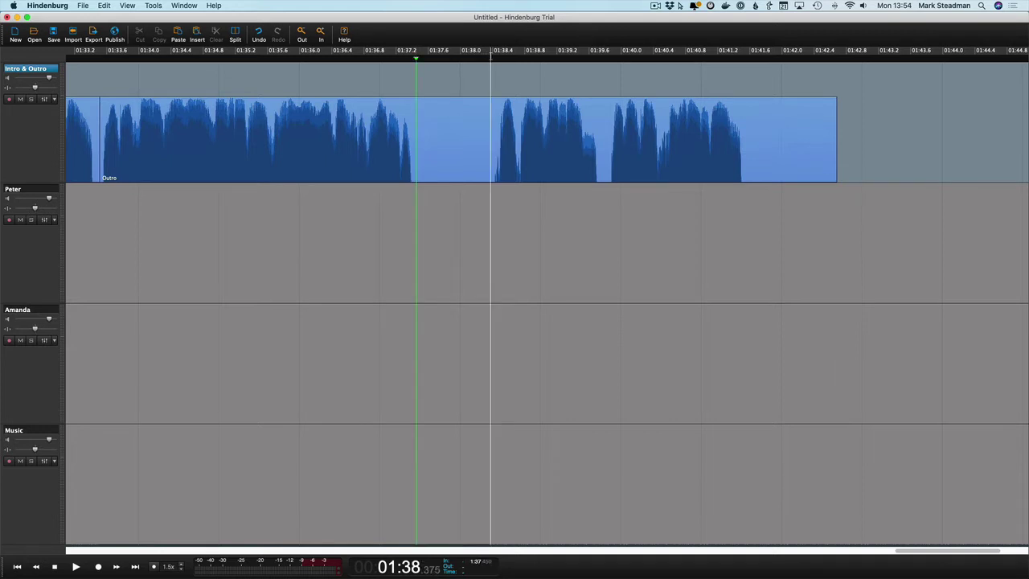
pyautogui.press('o')
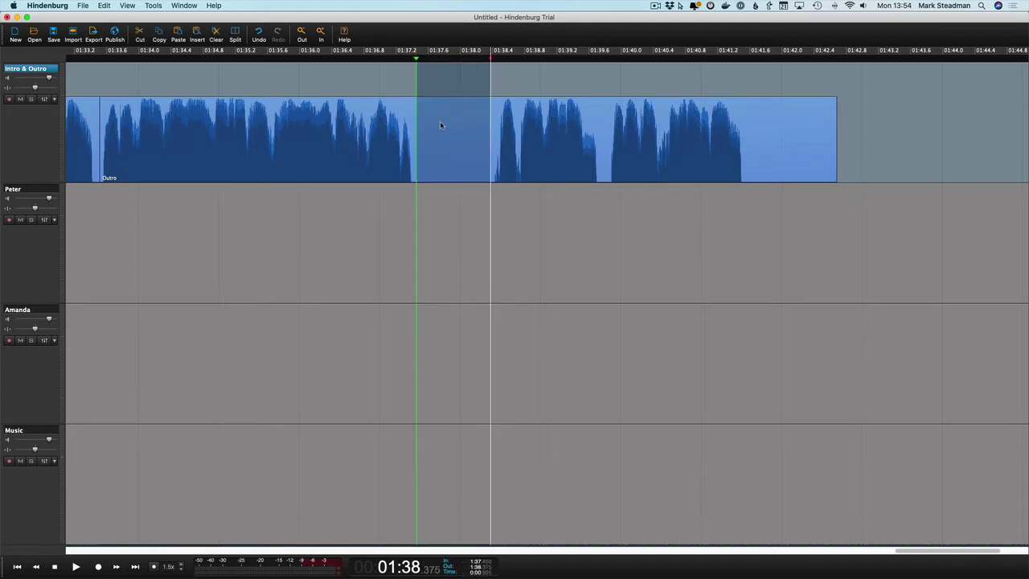
pyautogui.press('BackSpace')
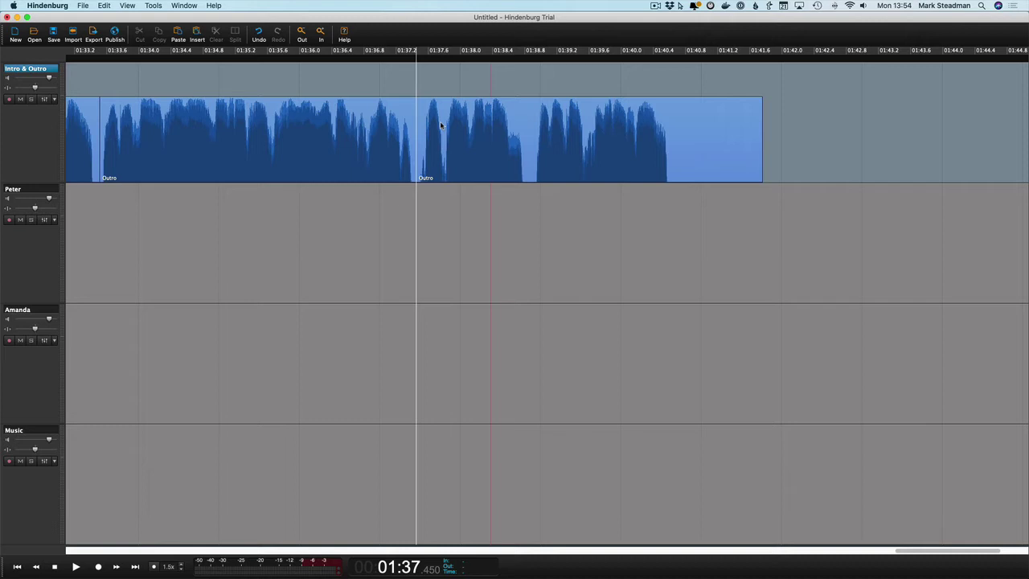
# Zoom out to the whole project and add a Master track above the Music track.
pyautogui.hscroll(-10, 441, 124)
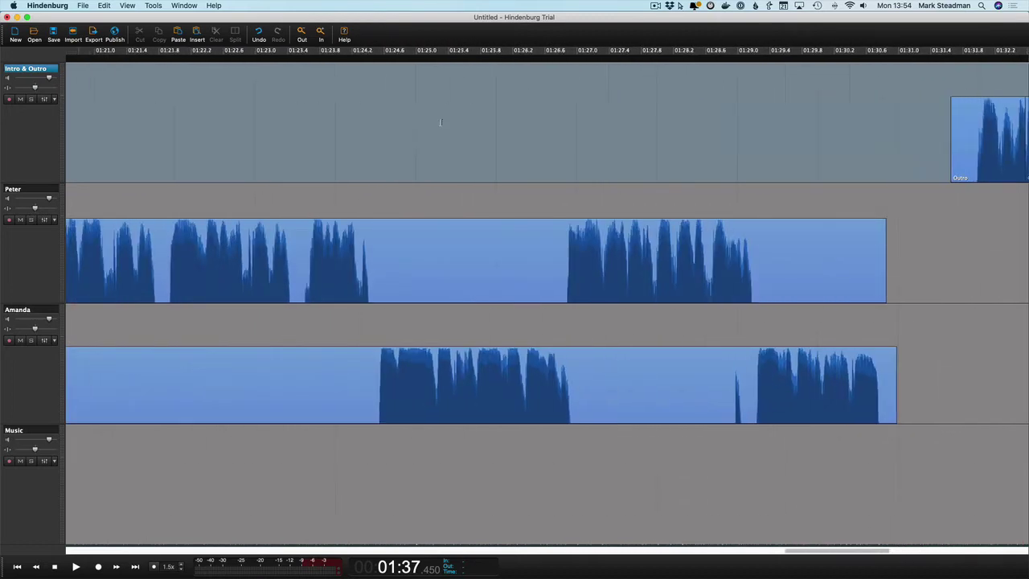
pyautogui.hscroll(-10, 441, 123)
pyautogui.scroll(5, 440, 122)
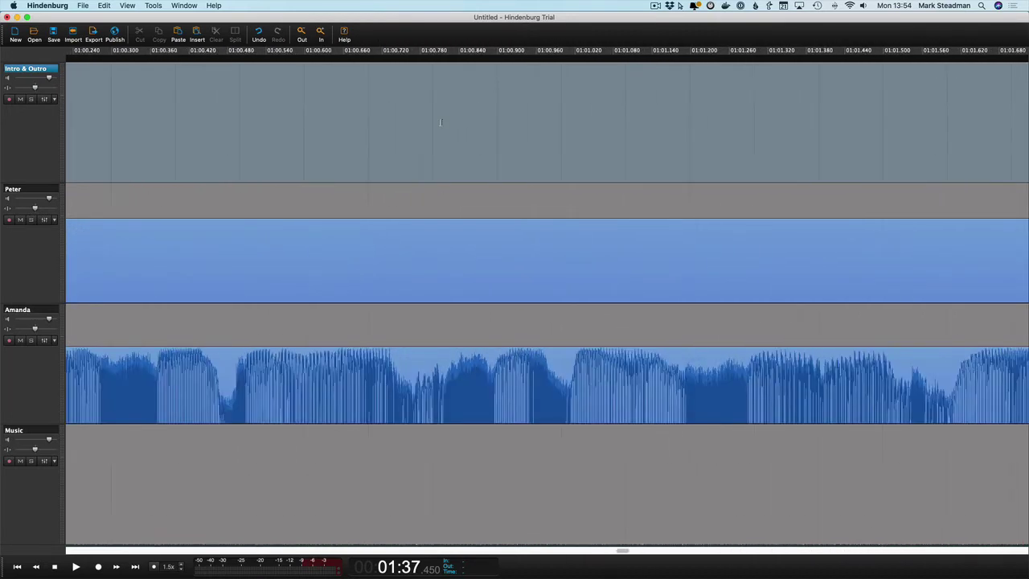
pyautogui.scroll(-15, 440, 122)
pyautogui.press('Home')
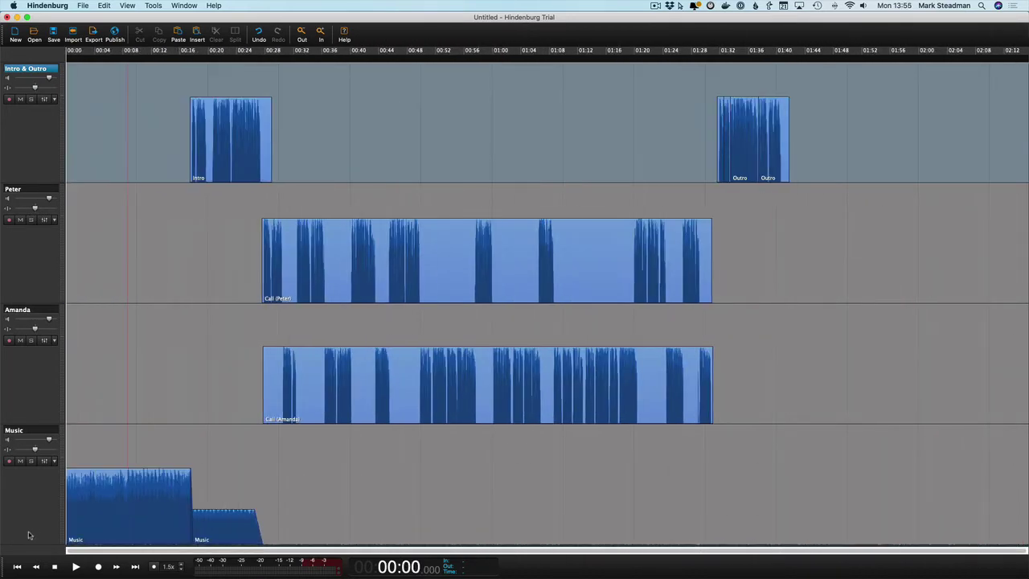
pyautogui.rightClick(29, 535)
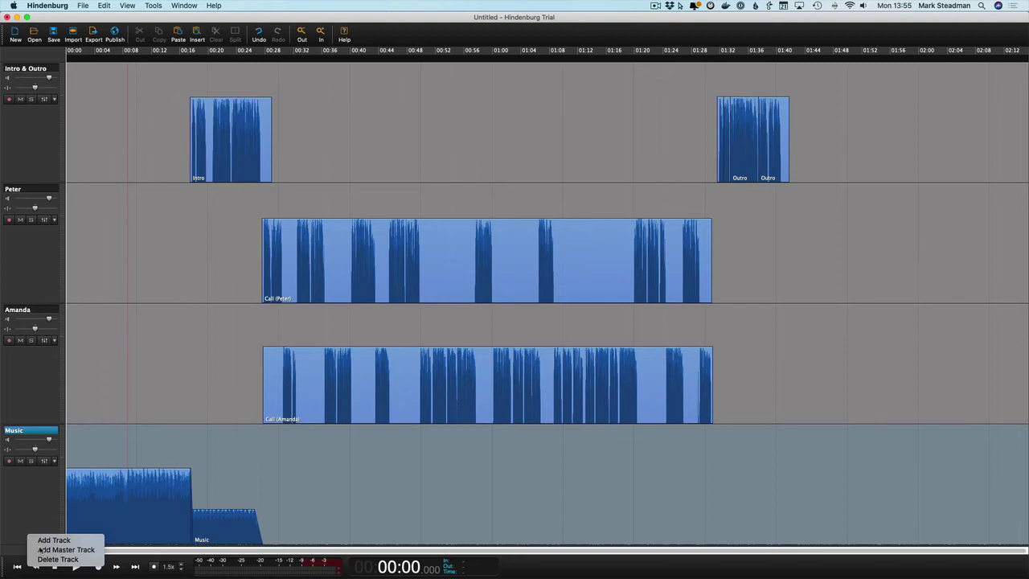
pyautogui.click(40, 550)
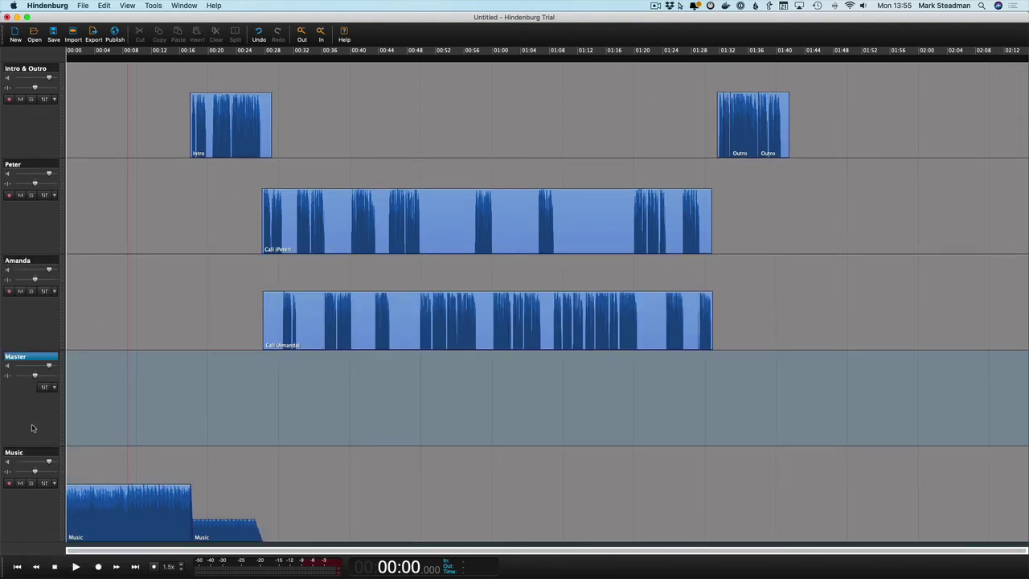
# Insert a Compressor in the Master track's first effect slot, set one notch above off.
pyautogui.click(45, 388)
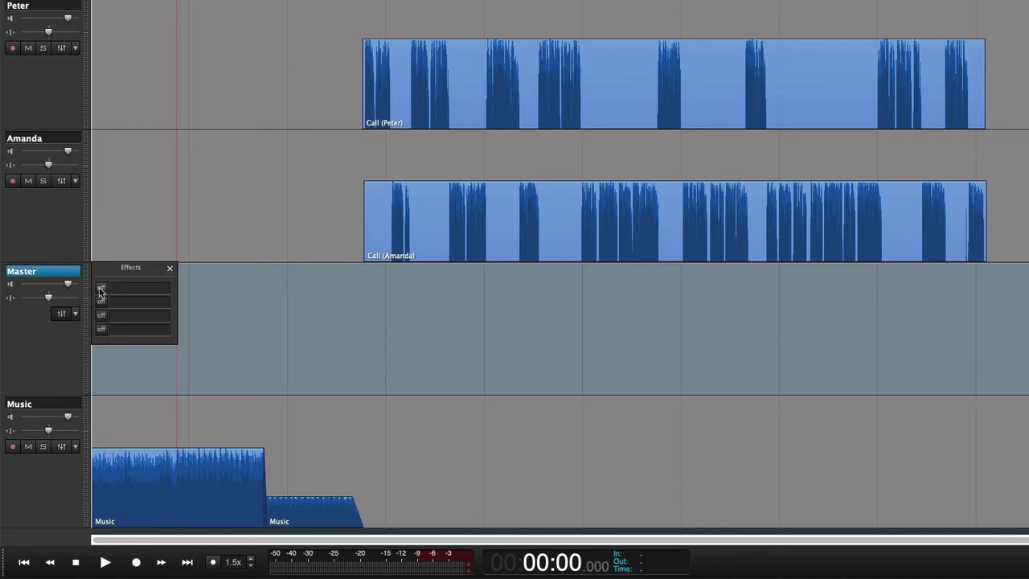
pyautogui.click(101, 291)
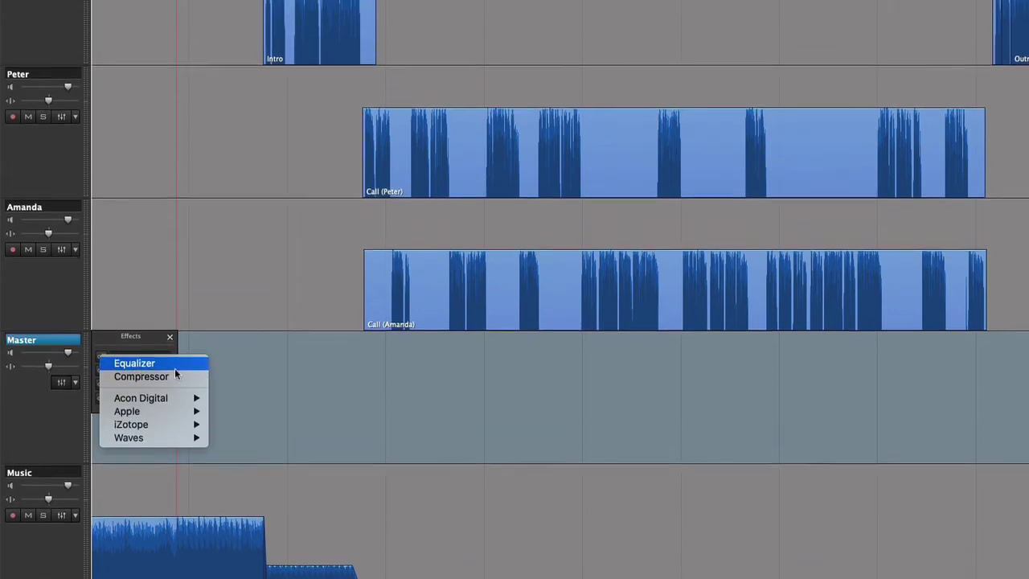
pyautogui.click(172, 453)
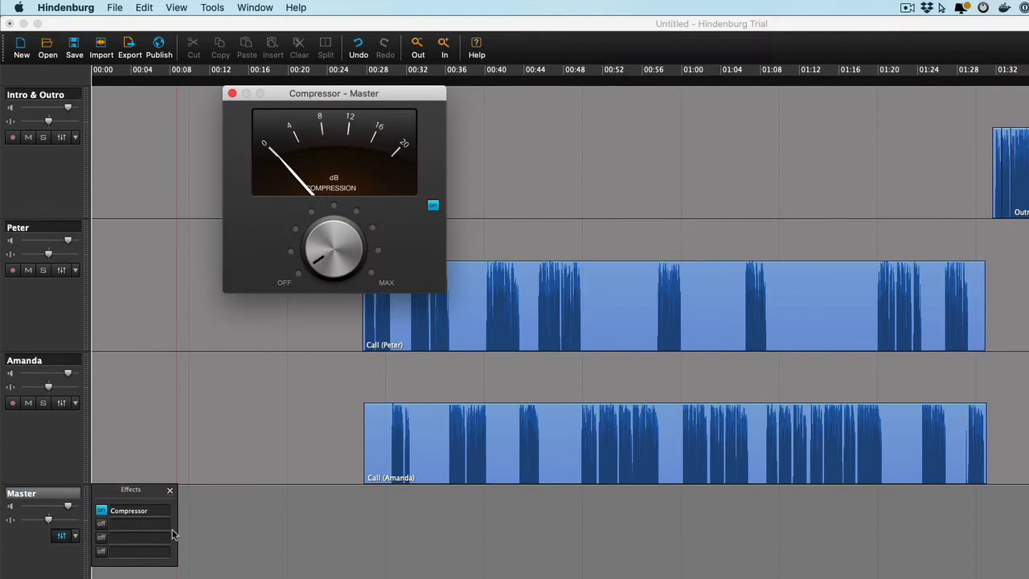
pyautogui.click(296, 273)
pyautogui.moveTo(312, 272); pyautogui.dragTo(313, 250)
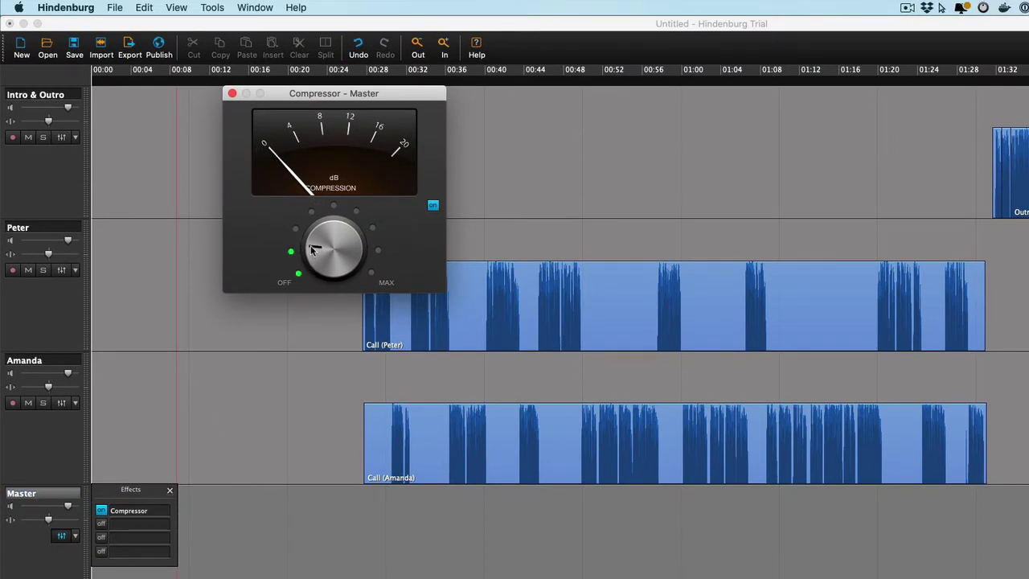
pyautogui.click(233, 95)
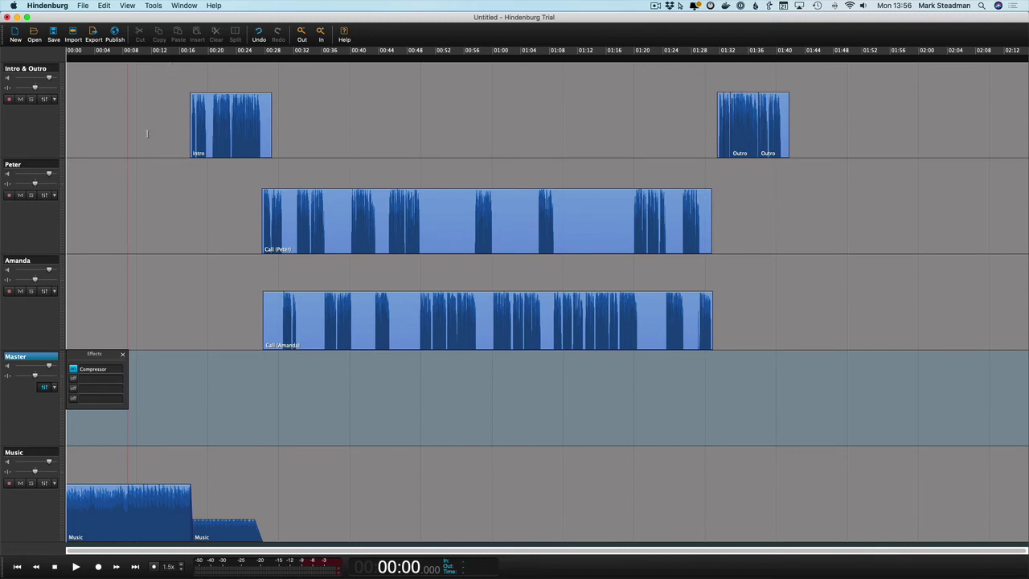
# Put the playhead at 00:13, select Amanda's track, and dismiss the Master effects panel.
pyautogui.click(162, 223)
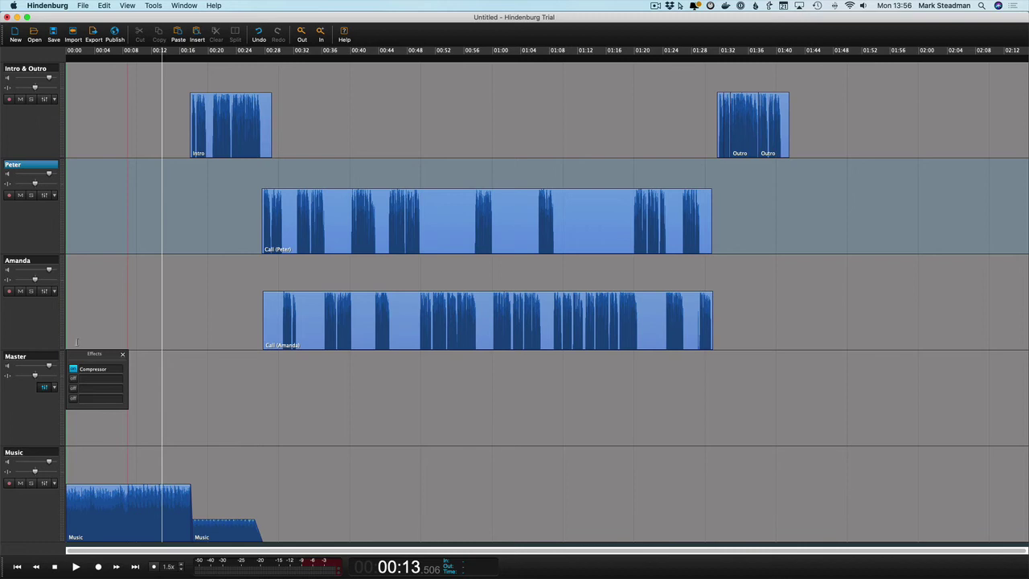
pyautogui.click(37, 330)
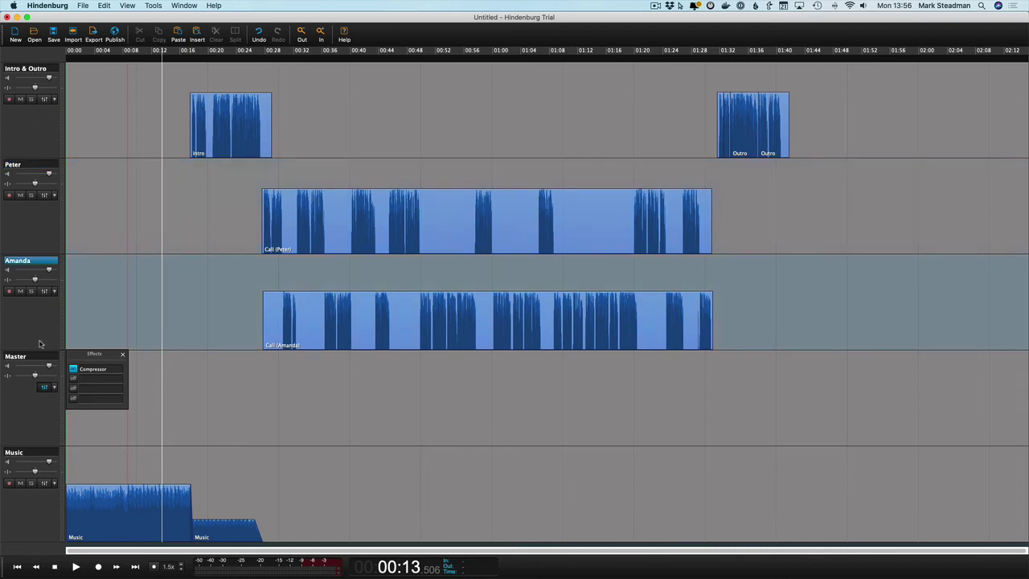
pyautogui.click(121, 354)
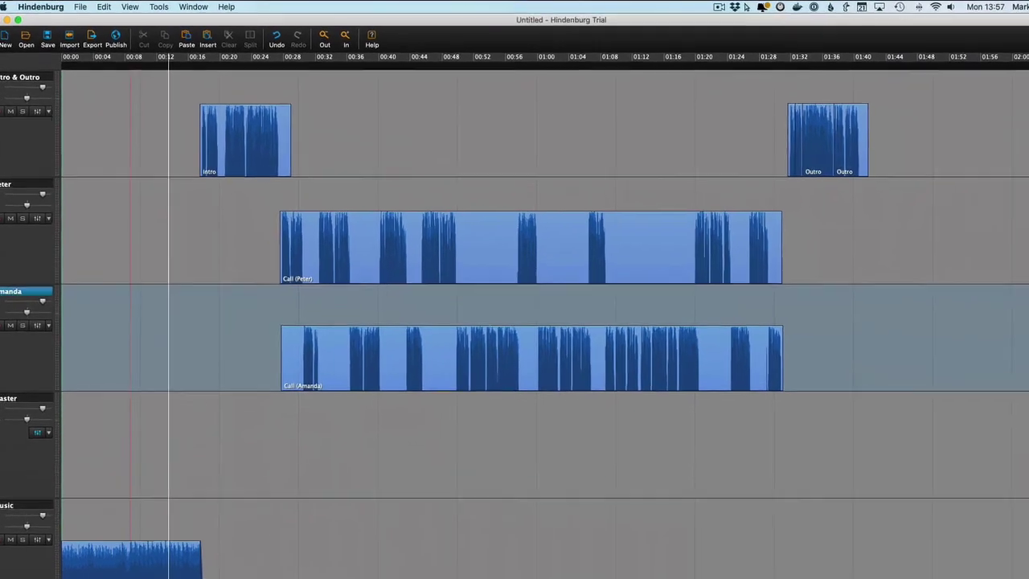
# Name the export 'Episode one' as an MP3 with low-quality mono 64 kbps encoding.
pyautogui.click(87, 40)
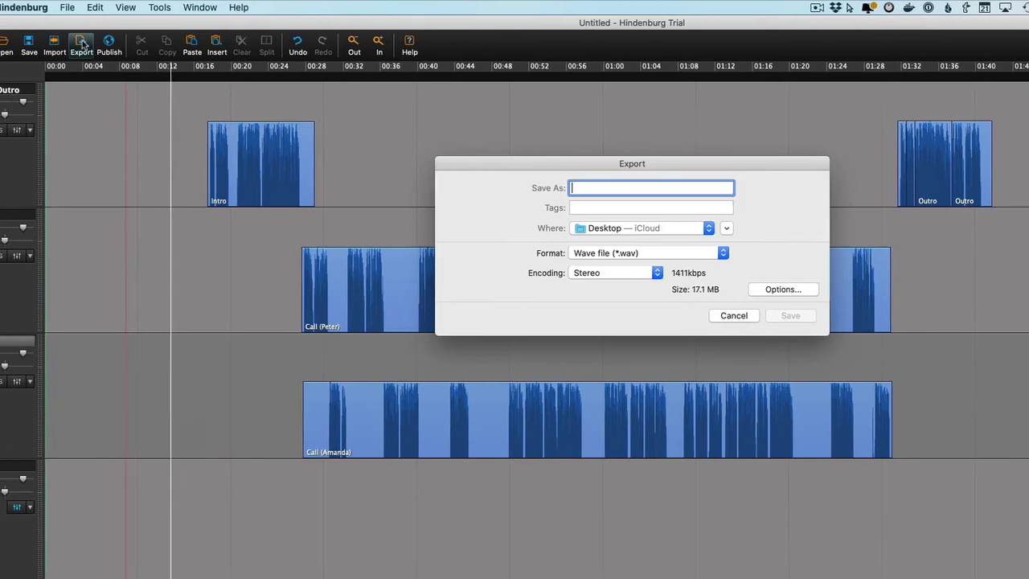
pyautogui.write('E')
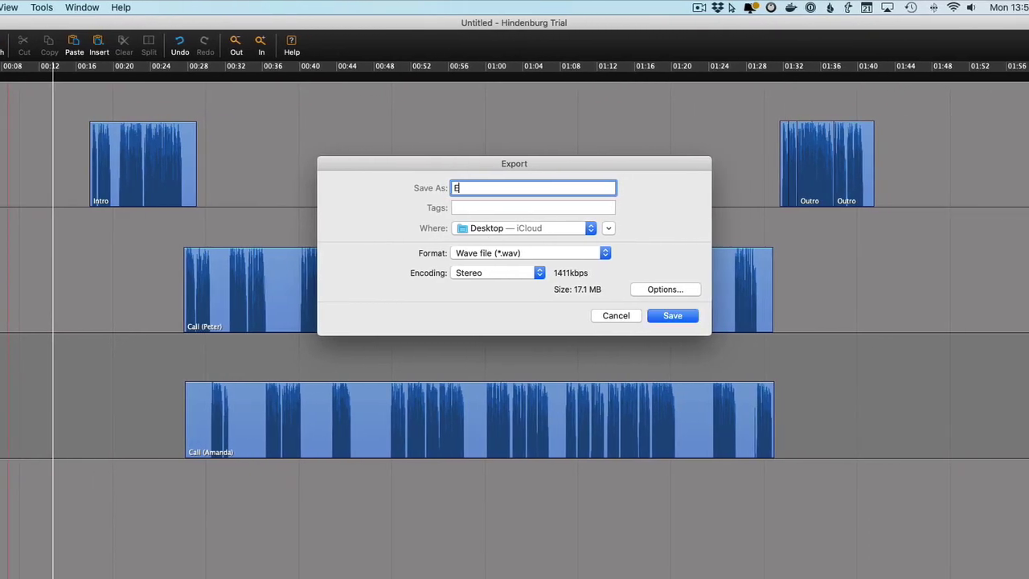
pyautogui.write('pisode one')
pyautogui.click(506, 254)
pyautogui.click(506, 265)
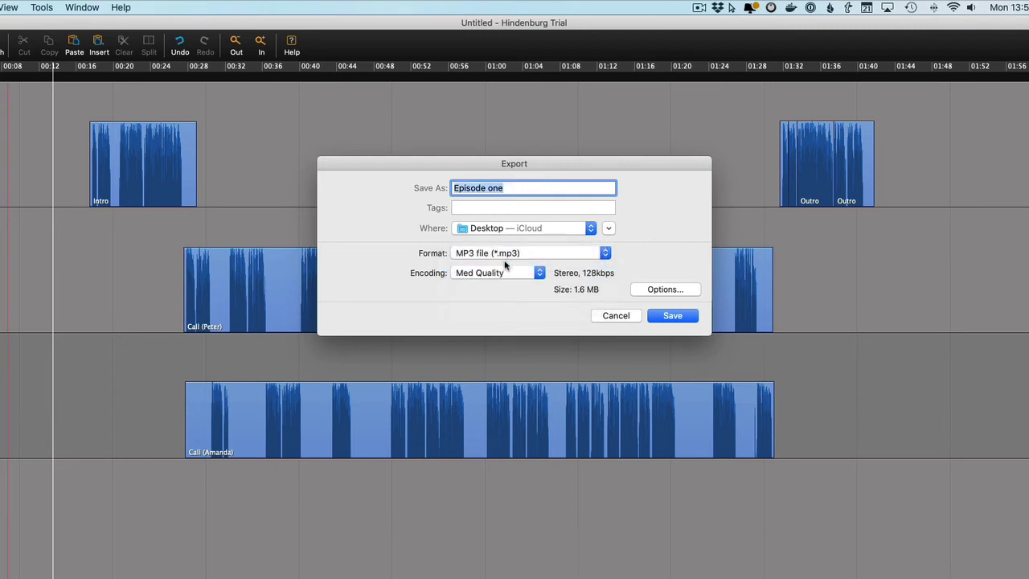
pyautogui.click(504, 274)
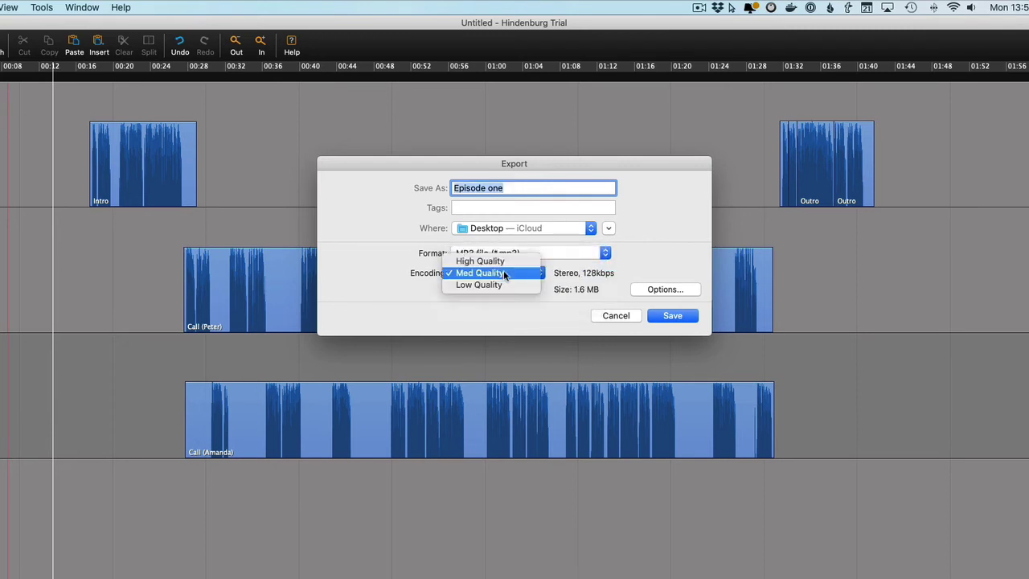
pyautogui.click(498, 284)
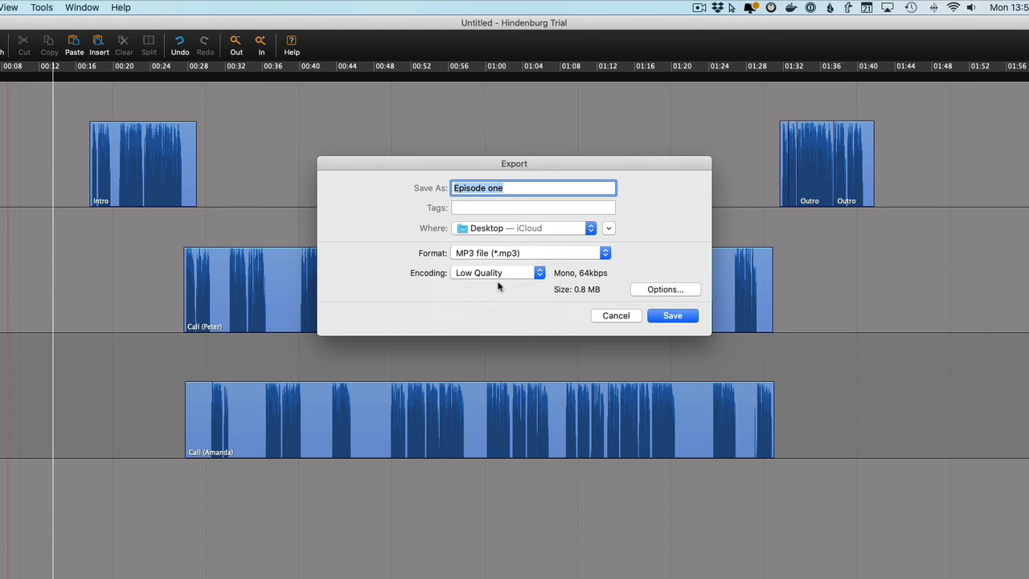
# Set the MP3 export options to a 44100 Hz sample rate and confirm them.
pyautogui.click(657, 290)
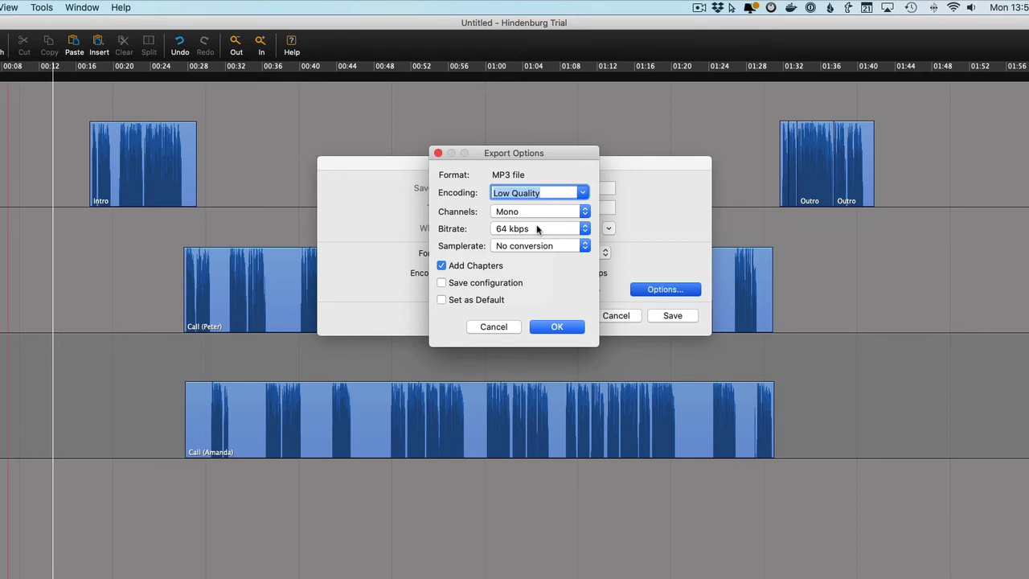
pyautogui.click(534, 246)
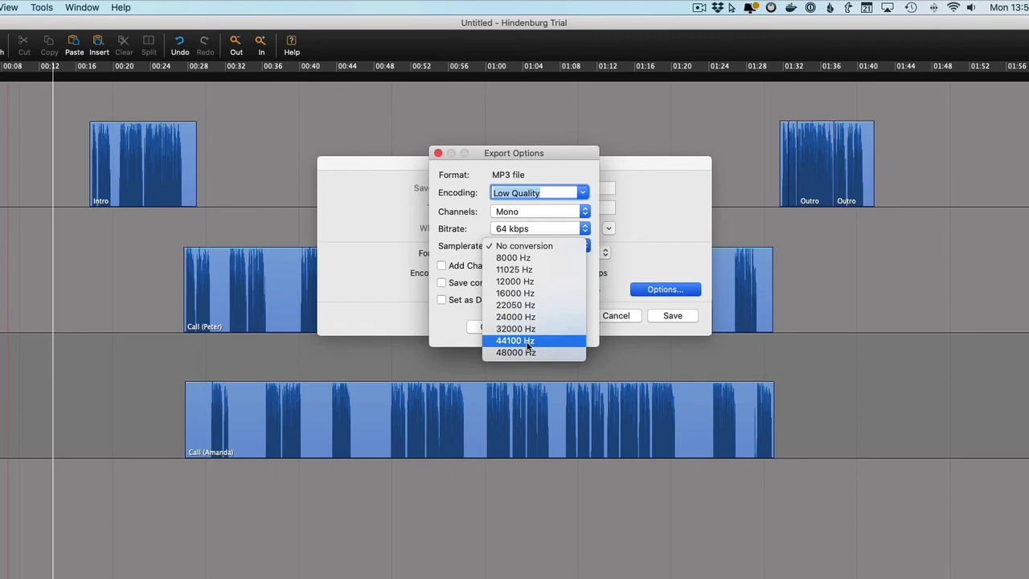
pyautogui.click(528, 346)
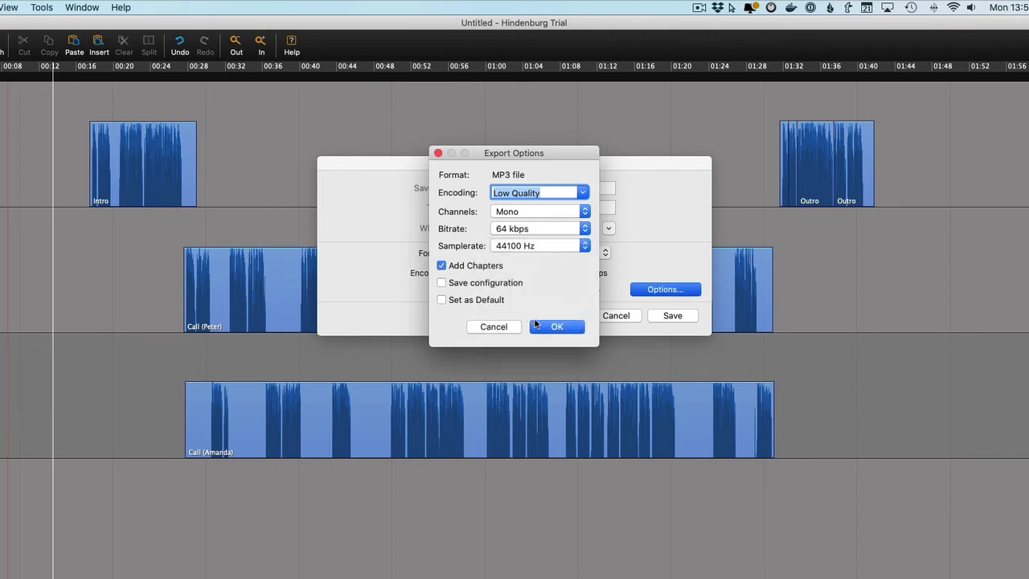
pyautogui.click(546, 329)
pyautogui.click(482, 267)
pyautogui.click(542, 330)
# Save the export to start writing Episode one.mp3.
pyautogui.click(672, 315)
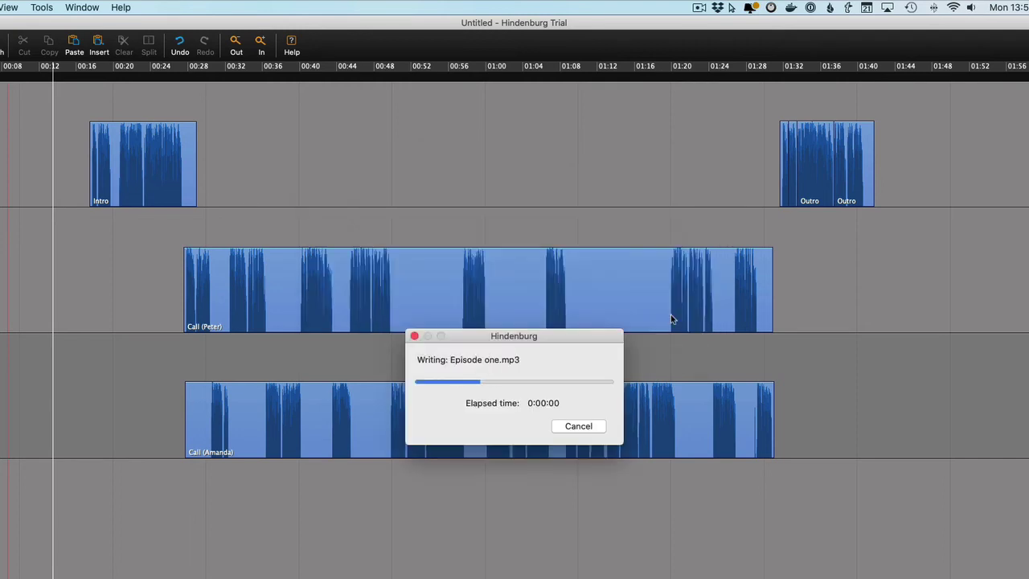